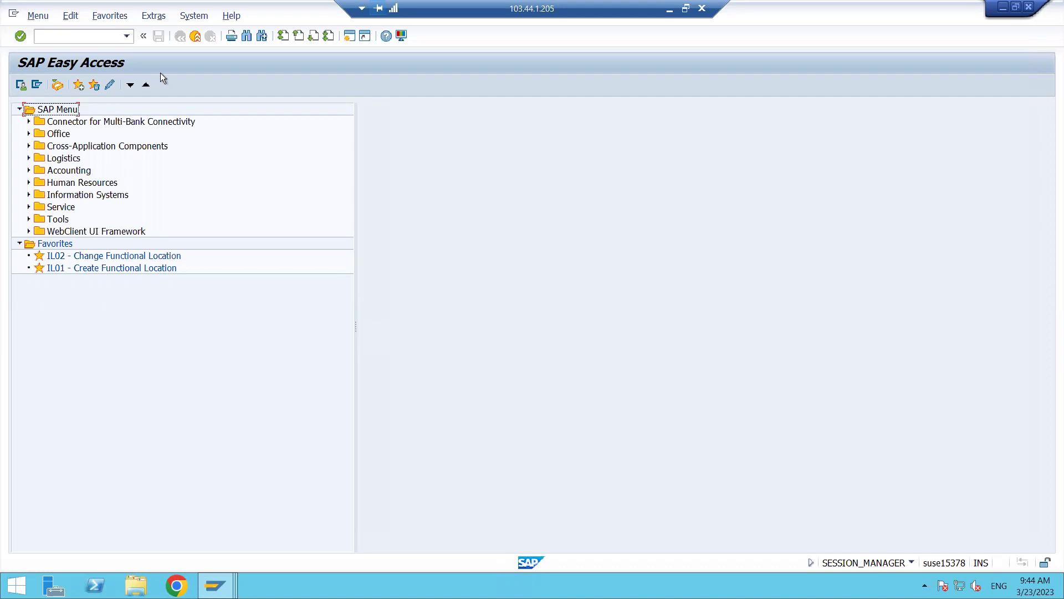
click(77, 38)
text(MIGO)
key(Return)
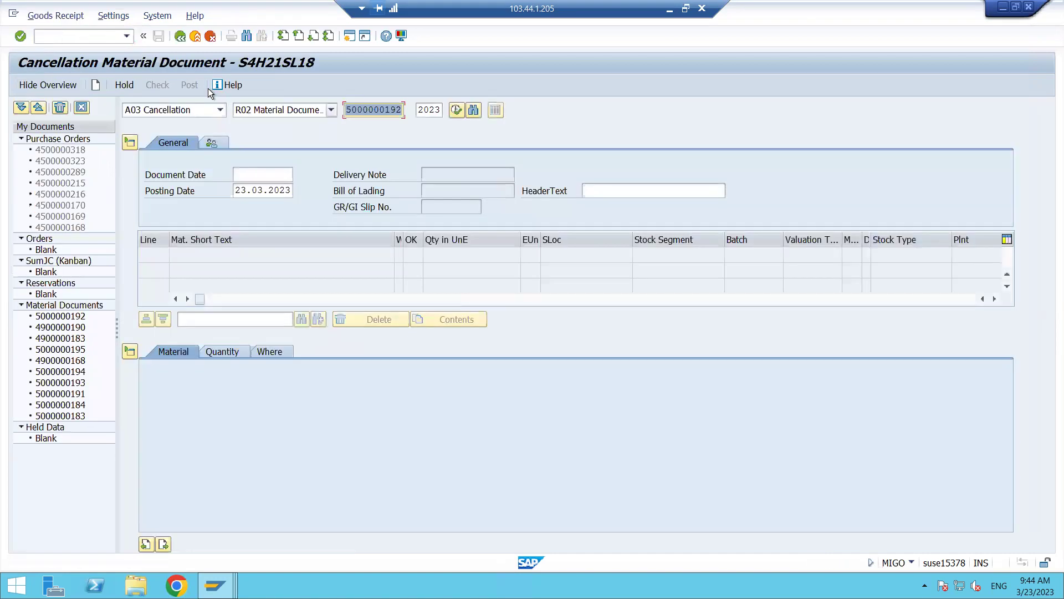
click(220, 110)
click(178, 123)
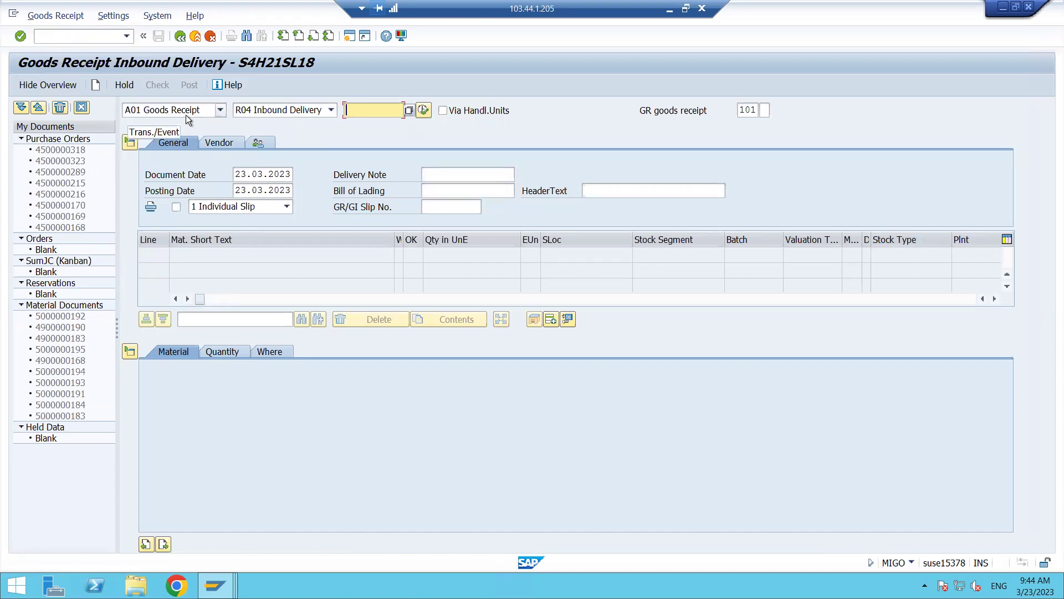
click(329, 113)
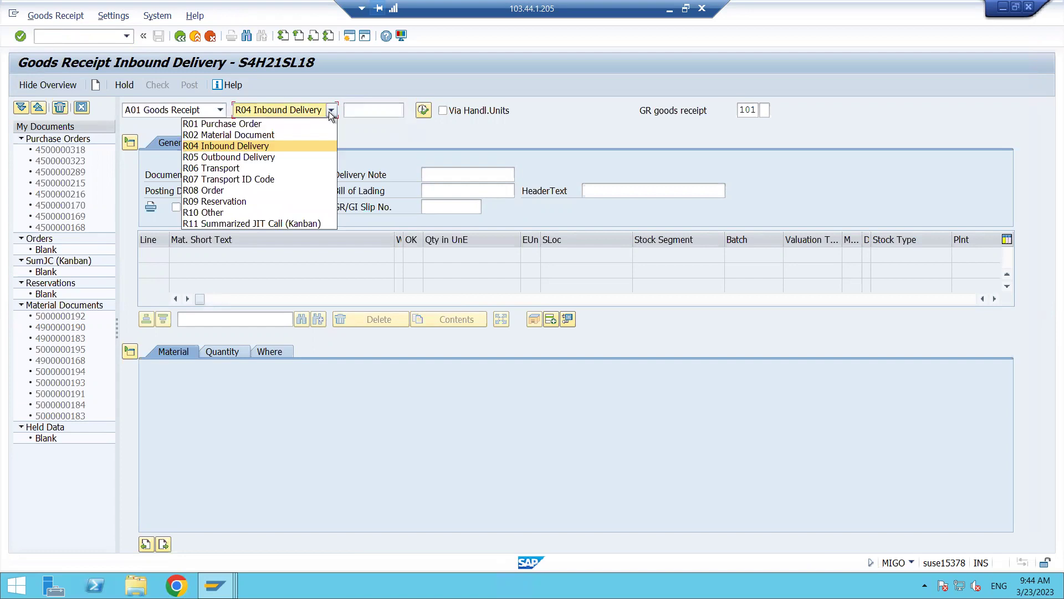
click(268, 125)
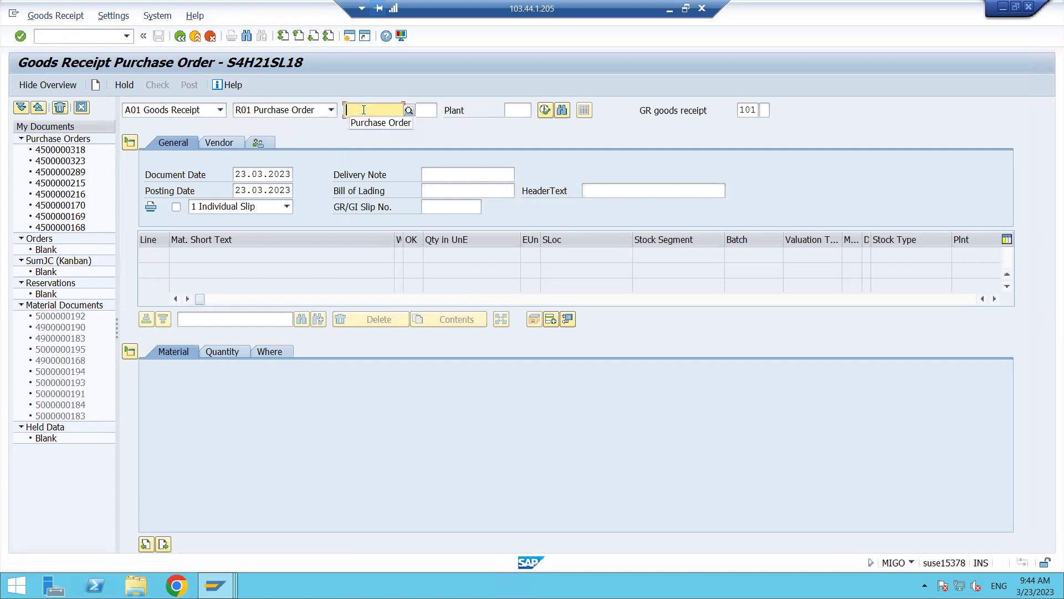
click(74, 37)
text(/n)
key(Return)
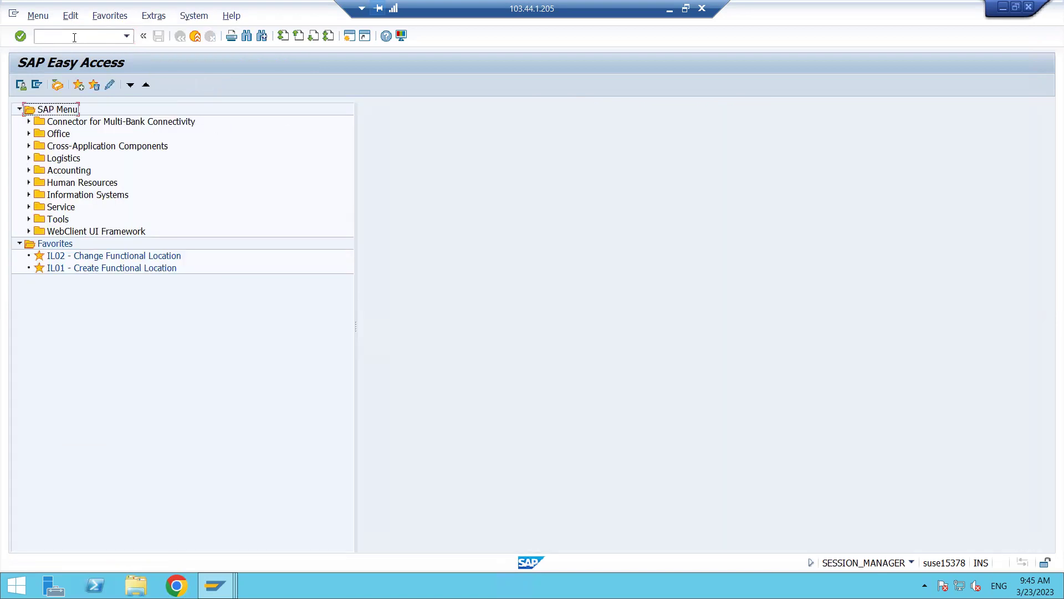
Step: Start a purchase order with transaction ME21N and select supplier EPSON by searching the suppliers of purchasing organization MRP0
click(75, 37)
text(ME21N)
key(Return)
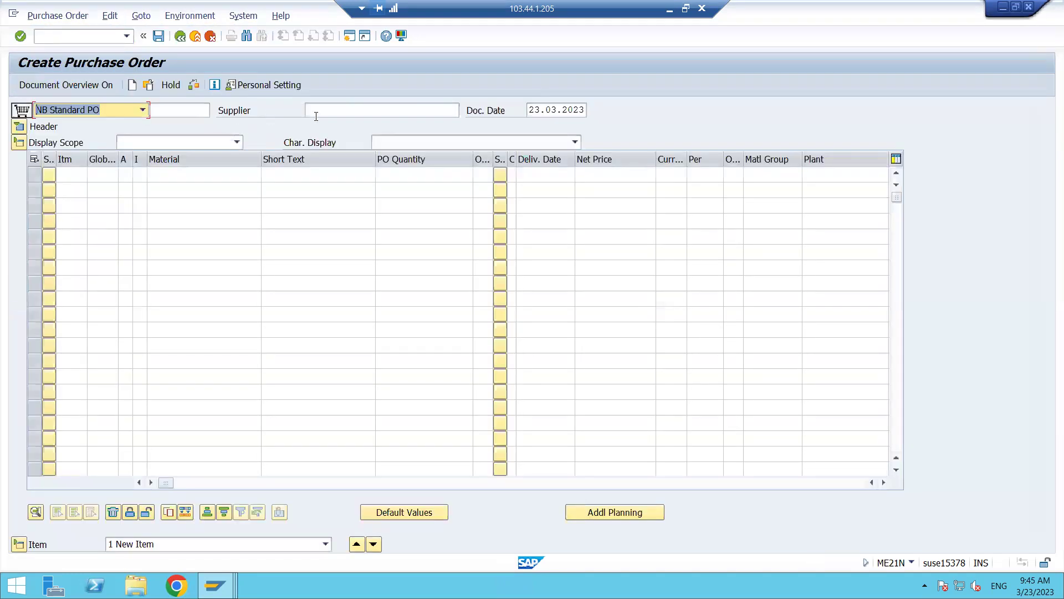
click(319, 111)
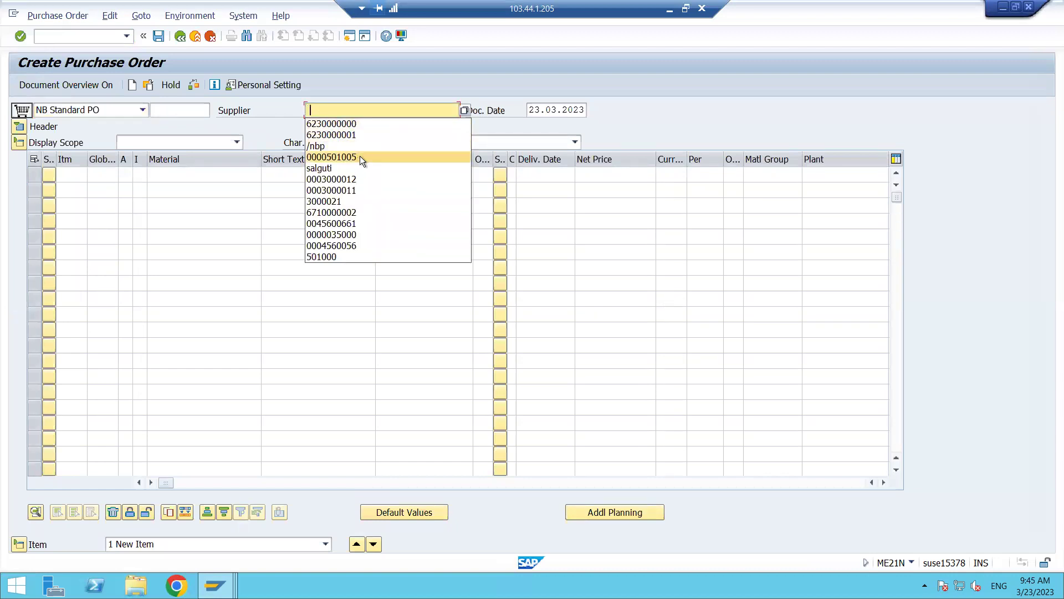
click(446, 110)
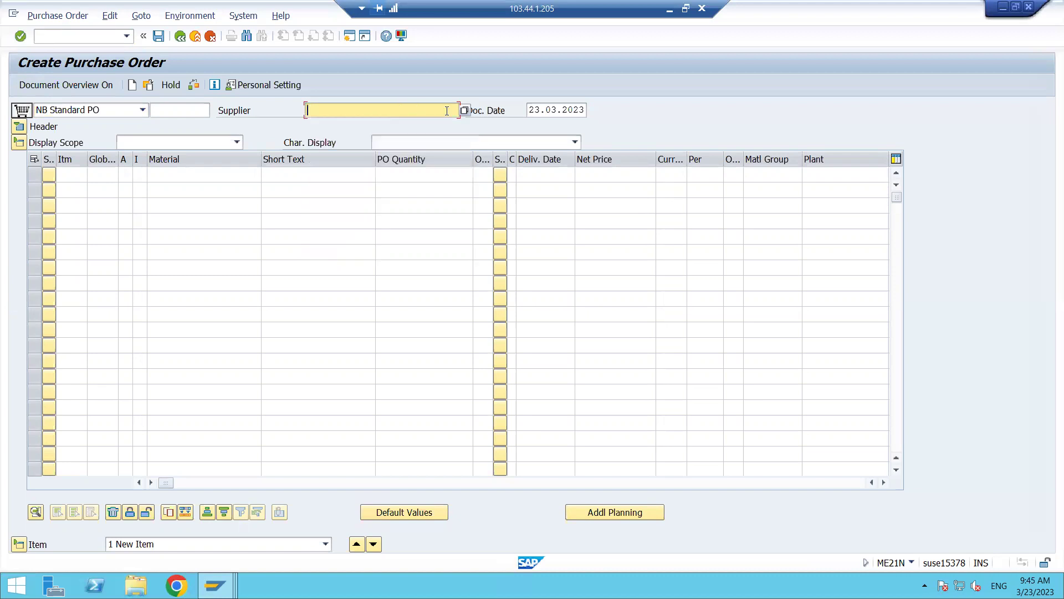
click(464, 111)
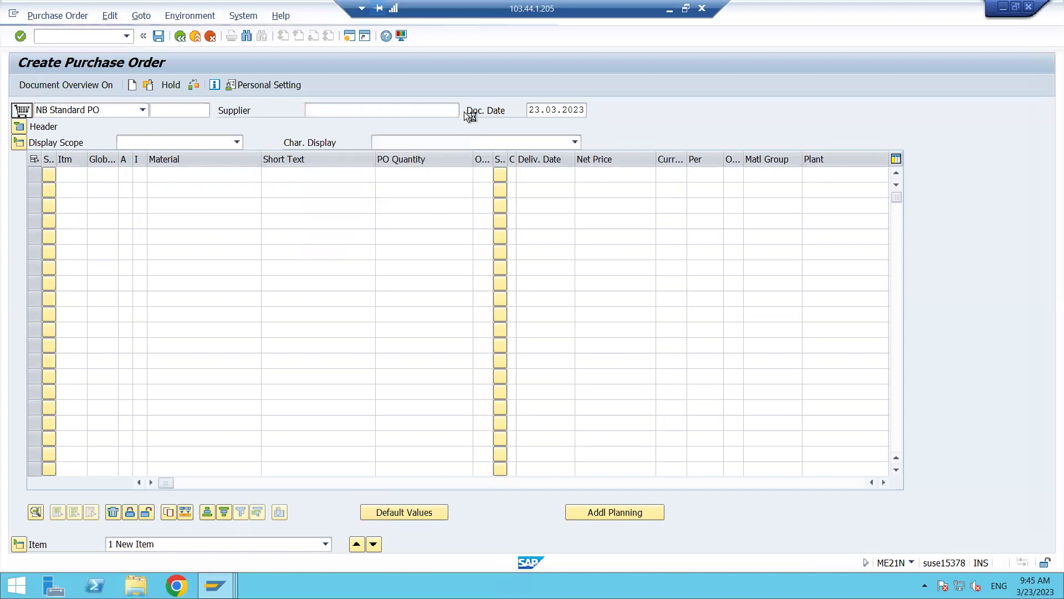
click(613, 301)
text(MRP0)
key(Return)
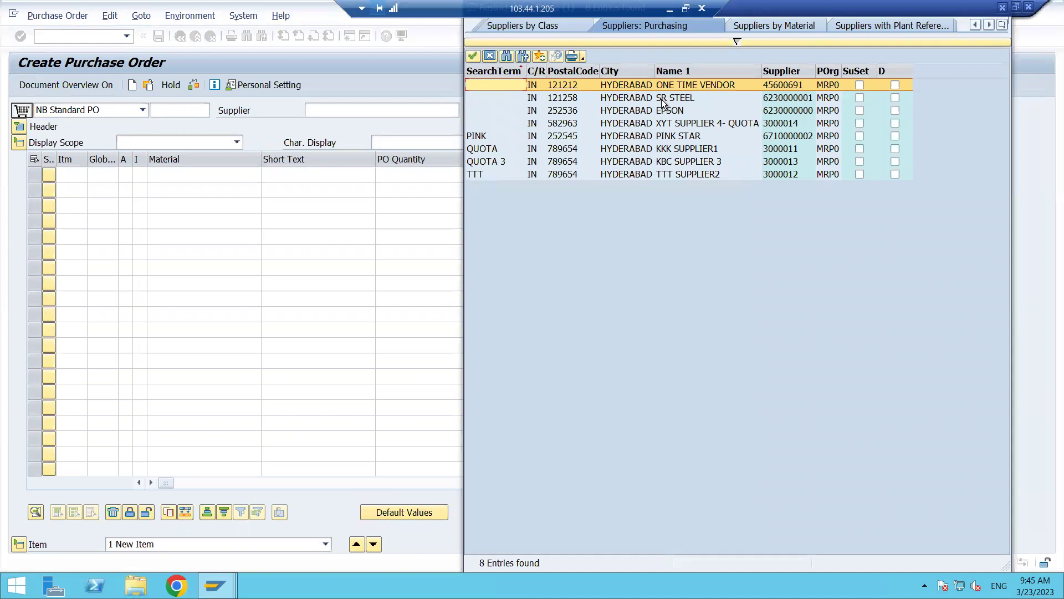
double_click(662, 110)
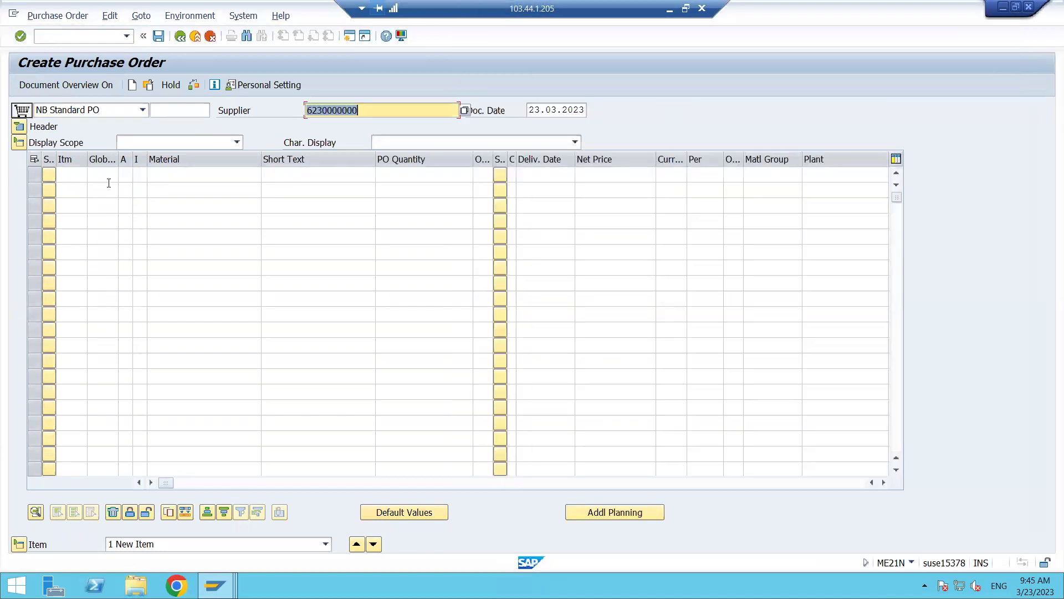
Step: Set the purchasing organization to MRP0 and the purchasing group to 001 in the order's header data
click(20, 127)
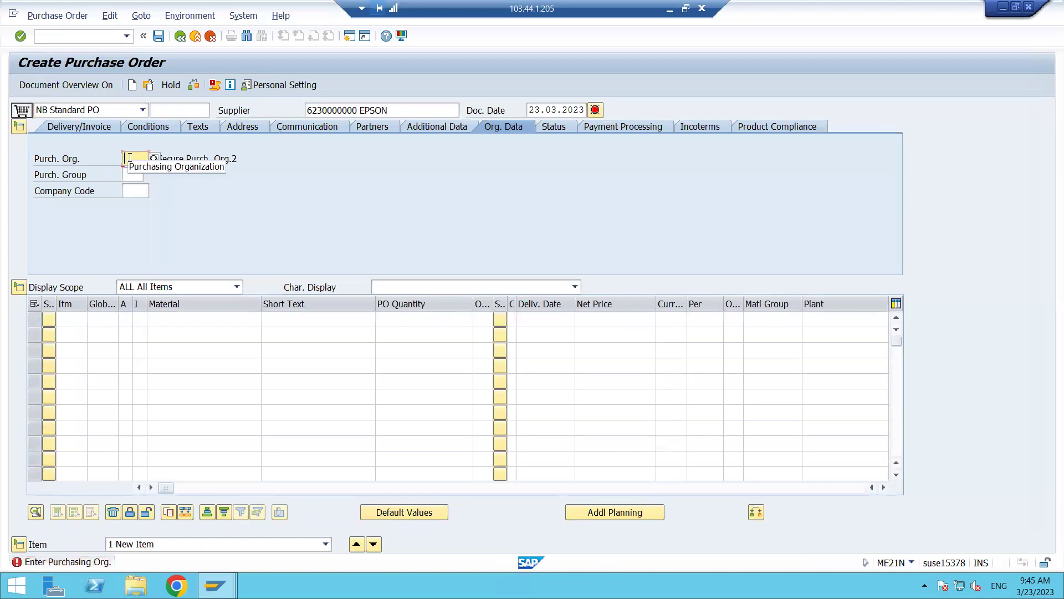
click(134, 158)
click(138, 172)
click(137, 174)
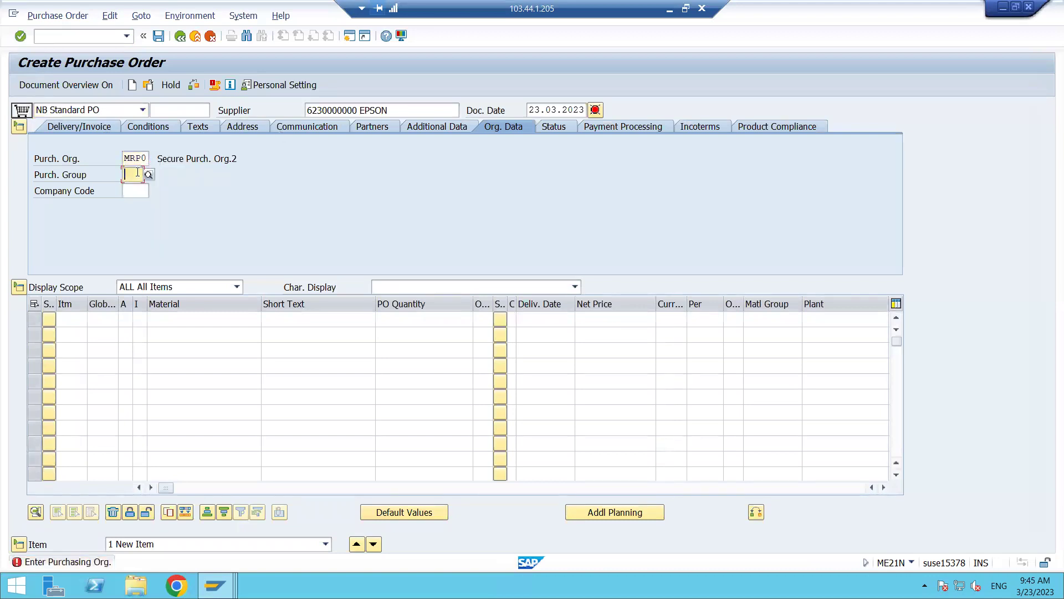
text(001)
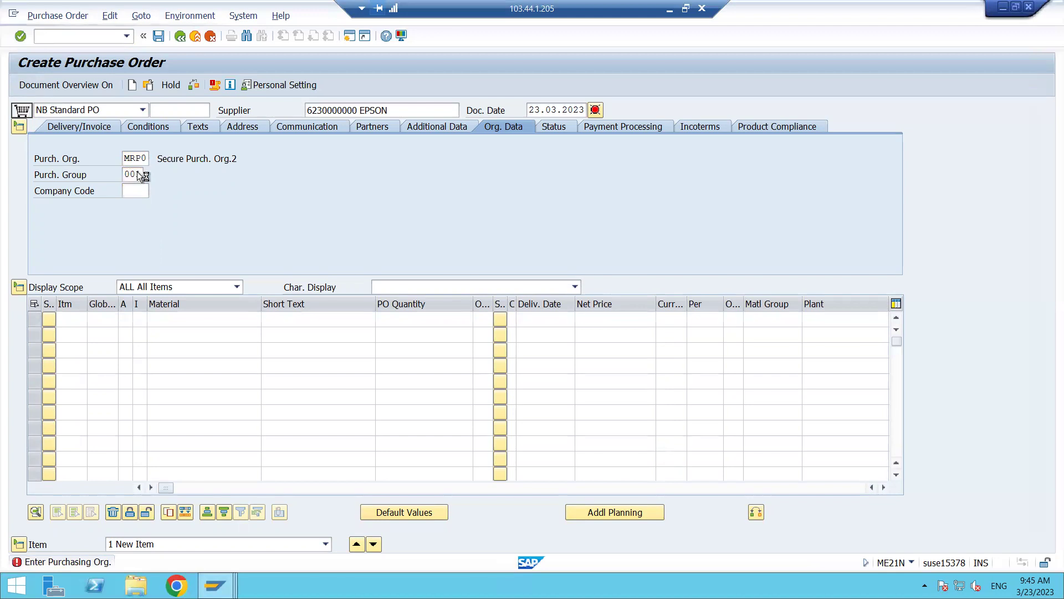
key(Return)
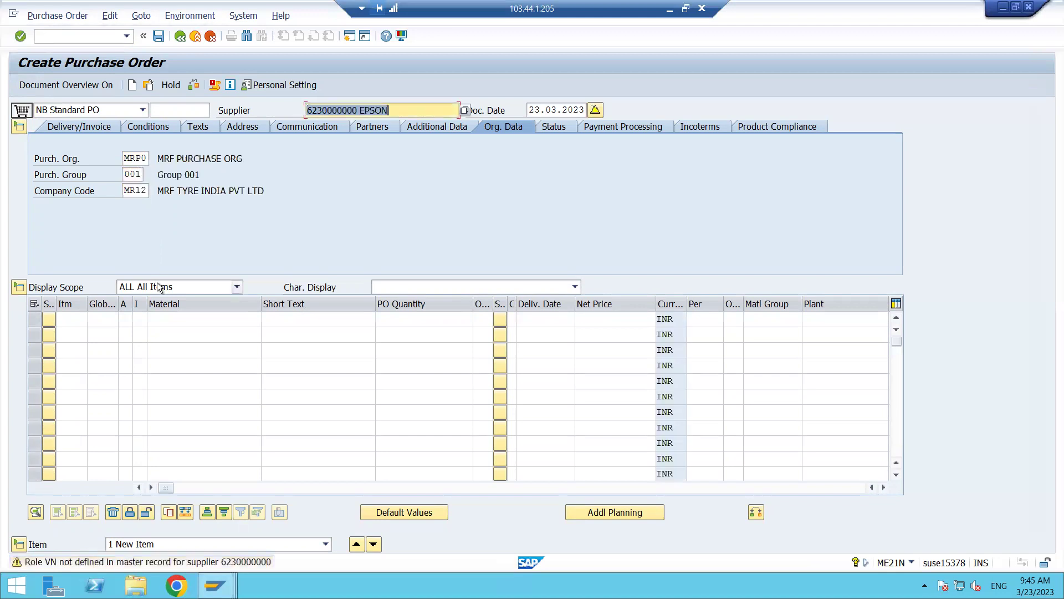
Step: Search the materials of plant 5555 and choose LENOVO 1210 as the first order item
click(162, 321)
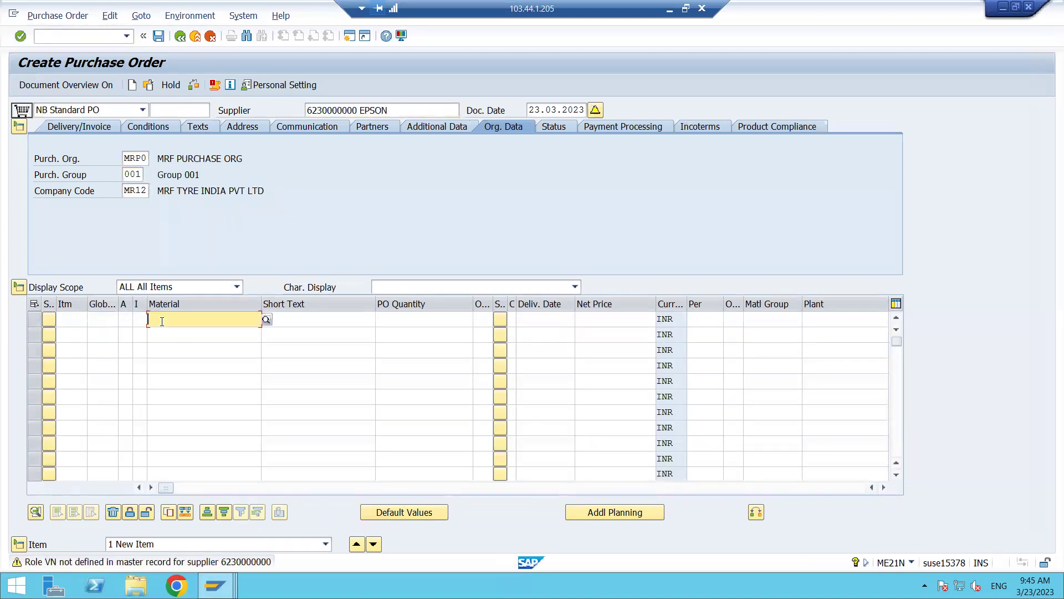
click(265, 321)
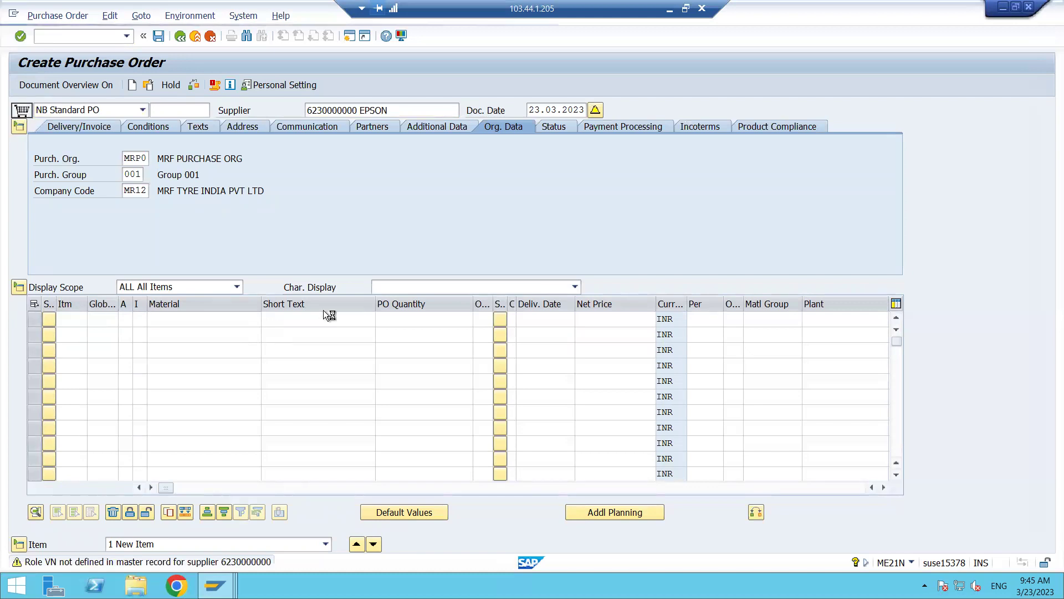
click(188, 236)
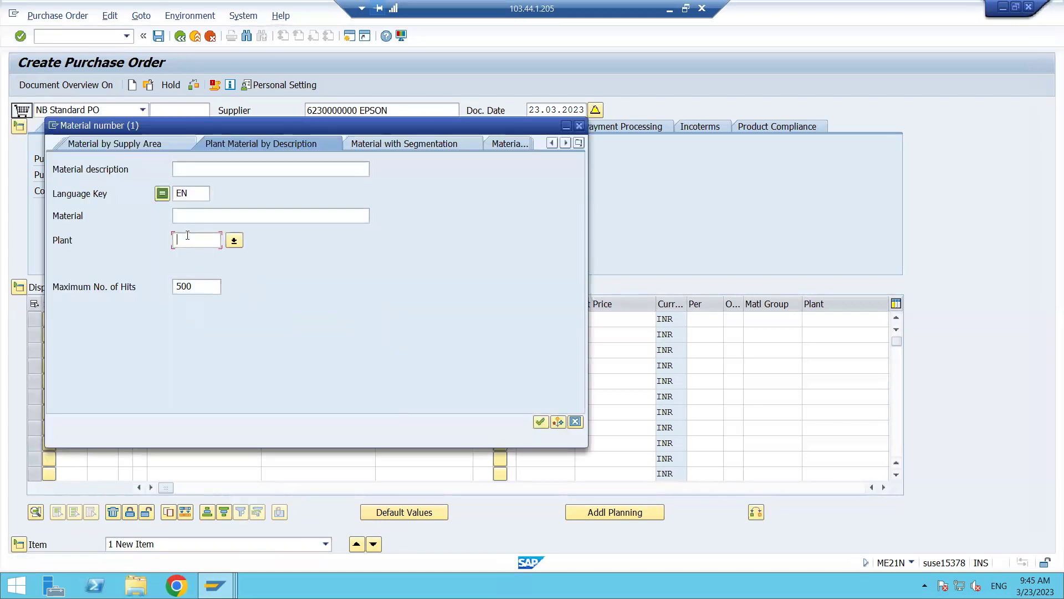
text(5555)
key(Return)
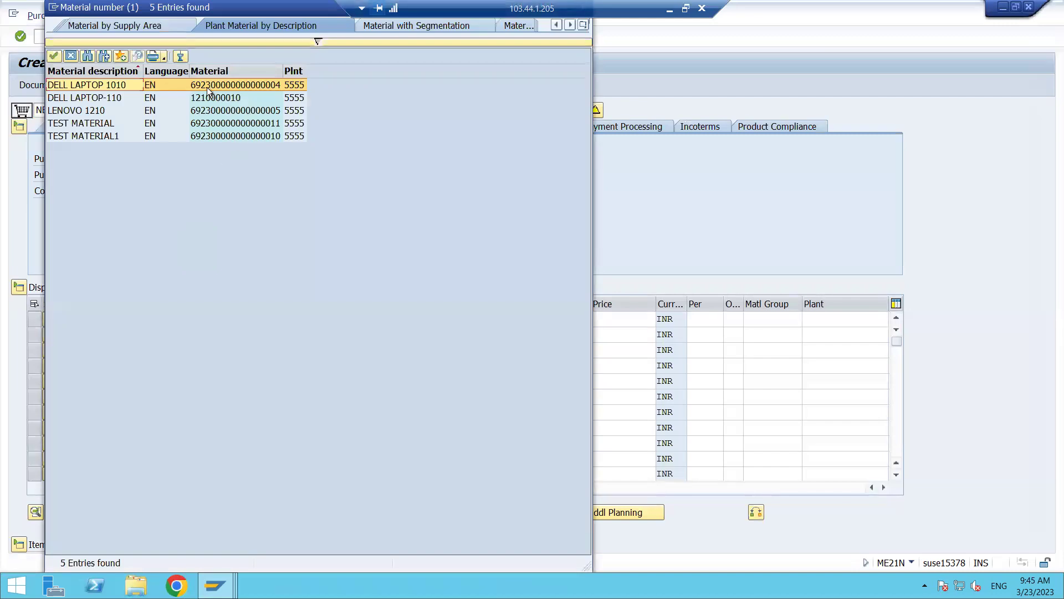
double_click(211, 115)
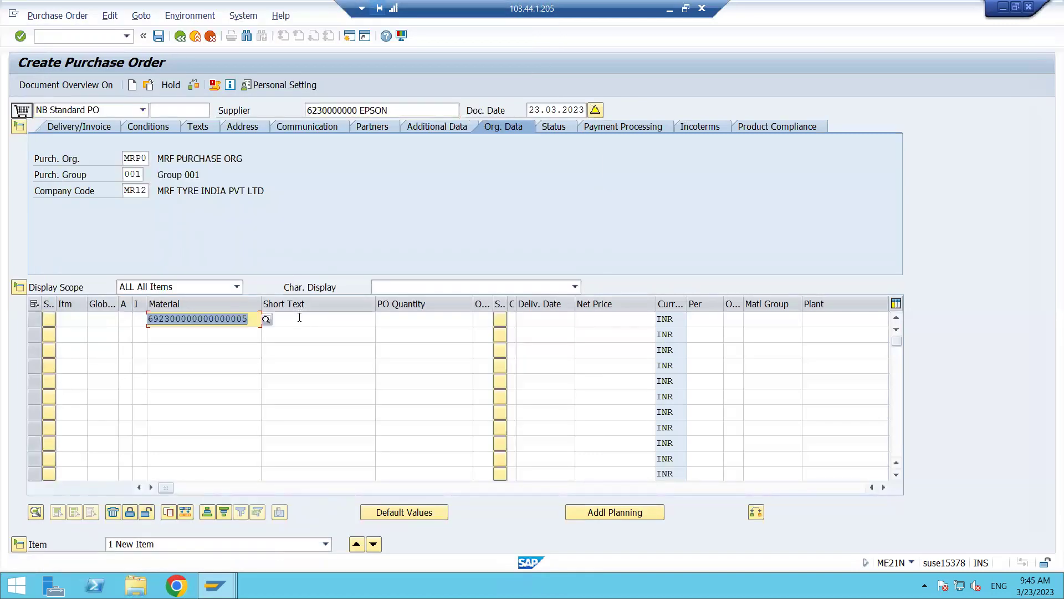
Step: Set the Lenovo item's order quantity to 100 and its delivery date to 13.04.2023
click(429, 318)
text(100)
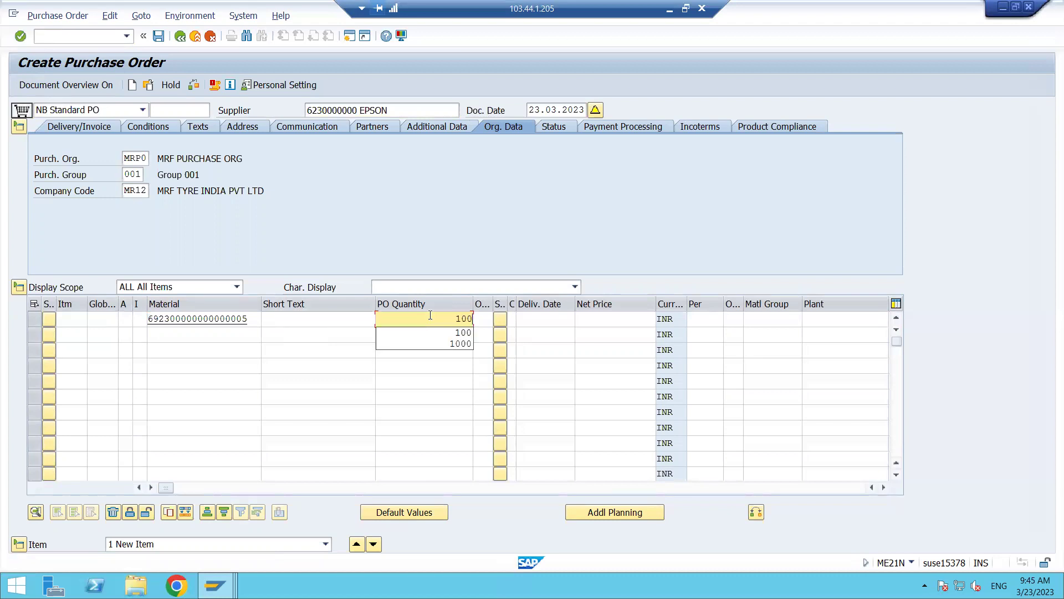
key(Tab)
key(Tab)
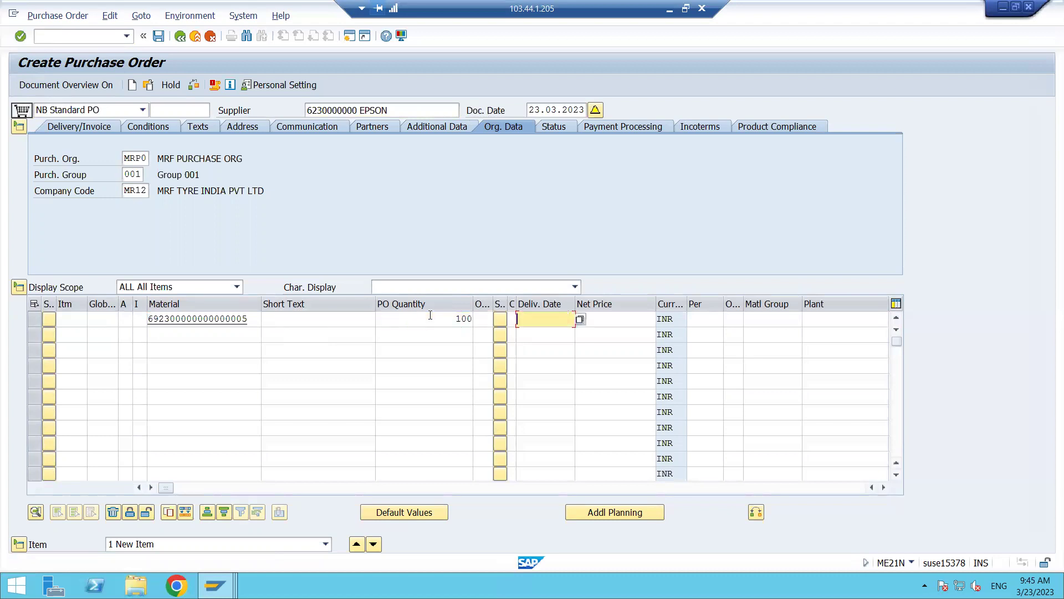
click(580, 318)
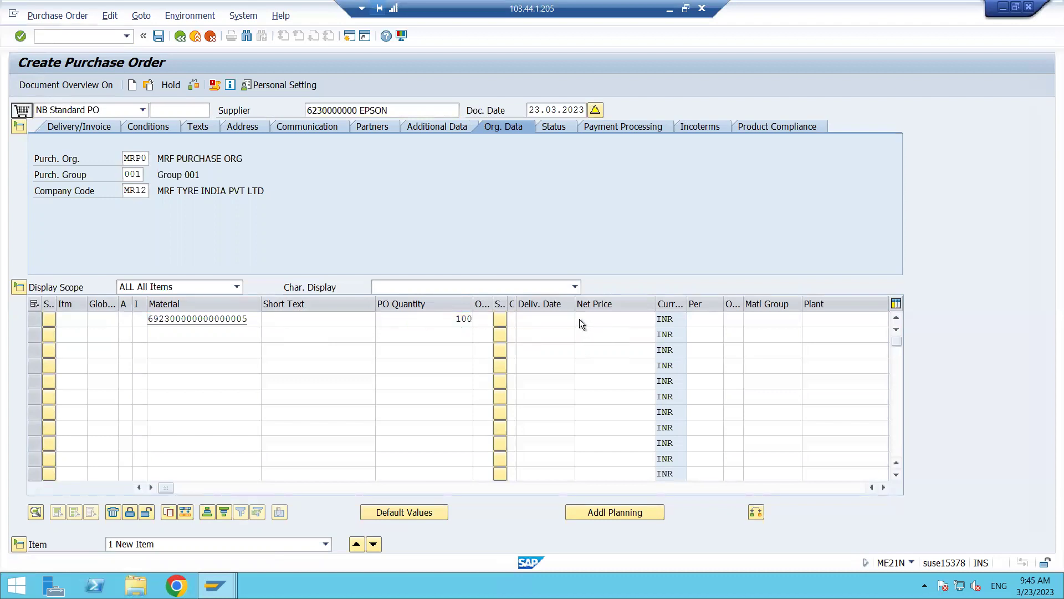
double_click(250, 333)
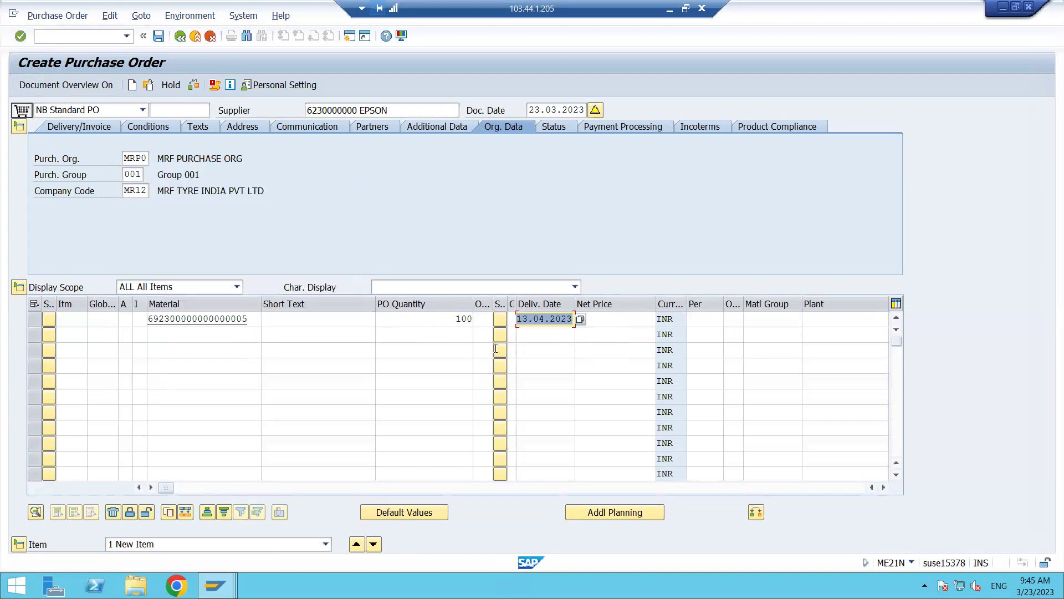
Step: Enter a net price of 100 and plant 5555 for the Lenovo item and validate the line
click(635, 321)
text(100)
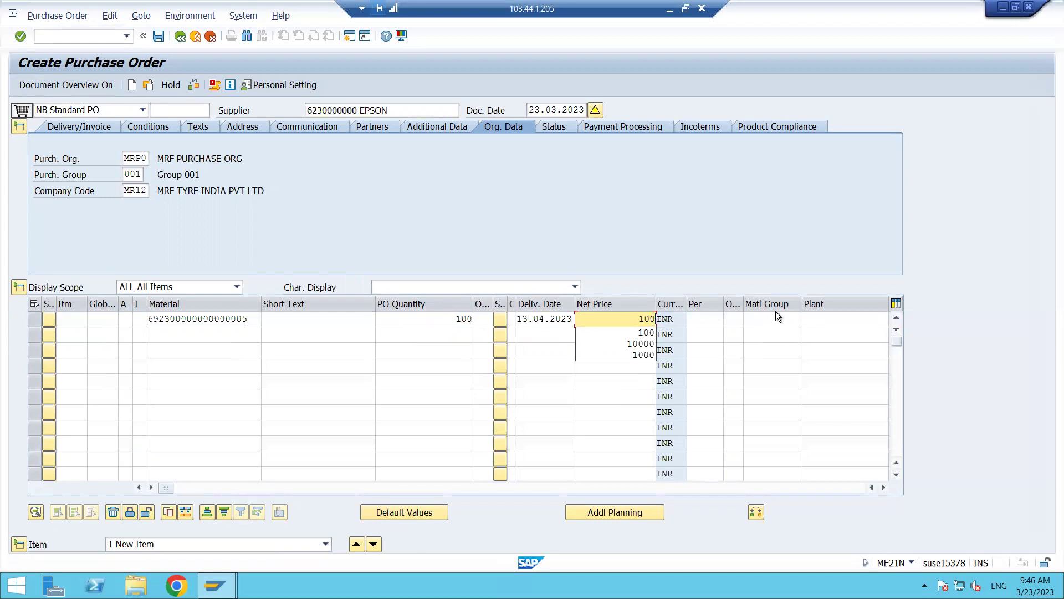
click(817, 320)
text(5555)
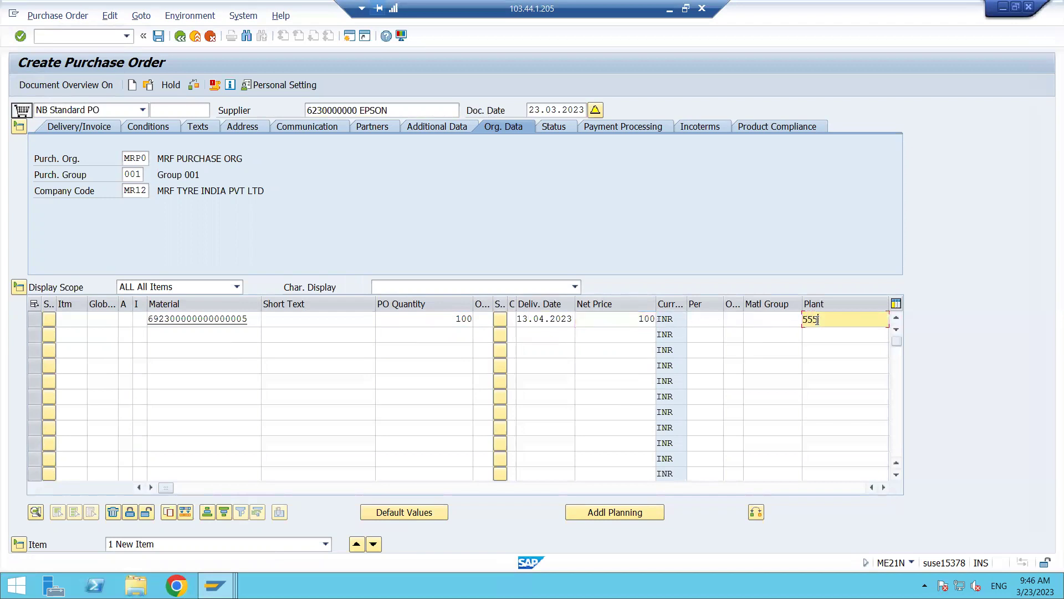
key(Return)
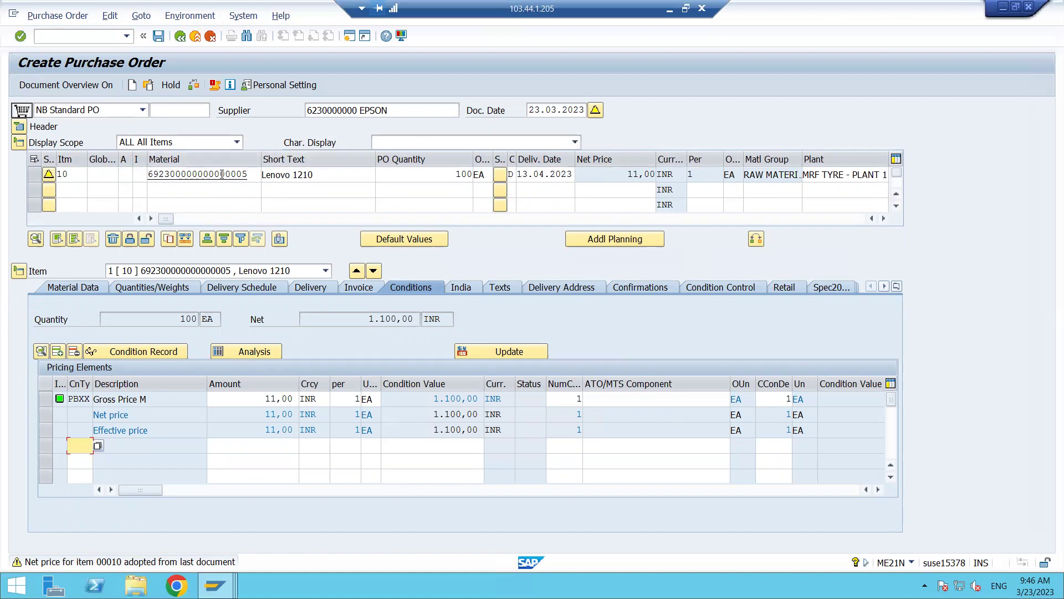
Step: Save the purchase order and reopen the saved document with its header details expanded
click(158, 37)
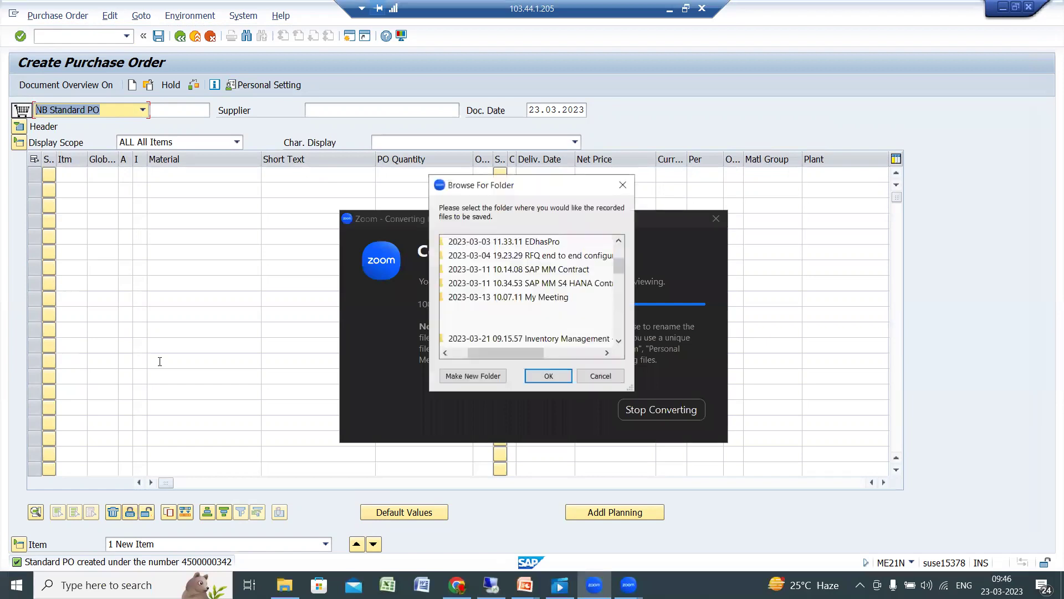
click(216, 331)
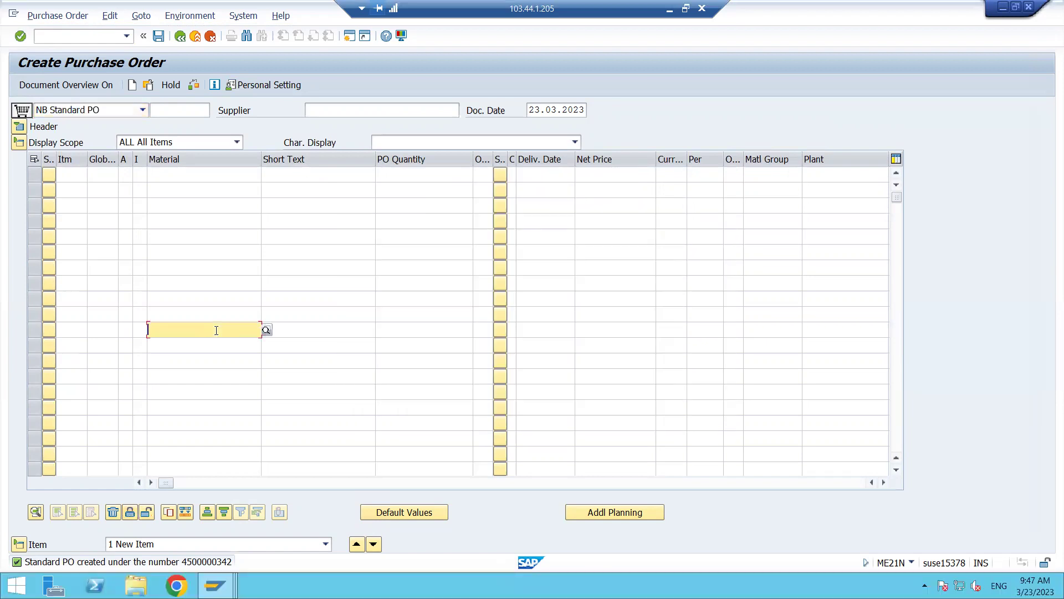
click(149, 85)
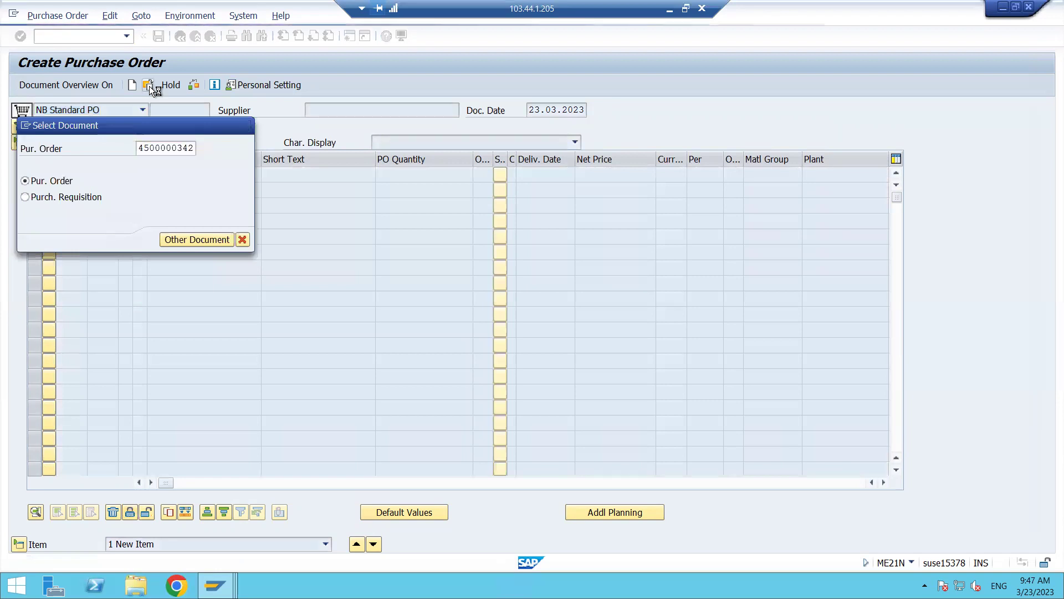
key(Return)
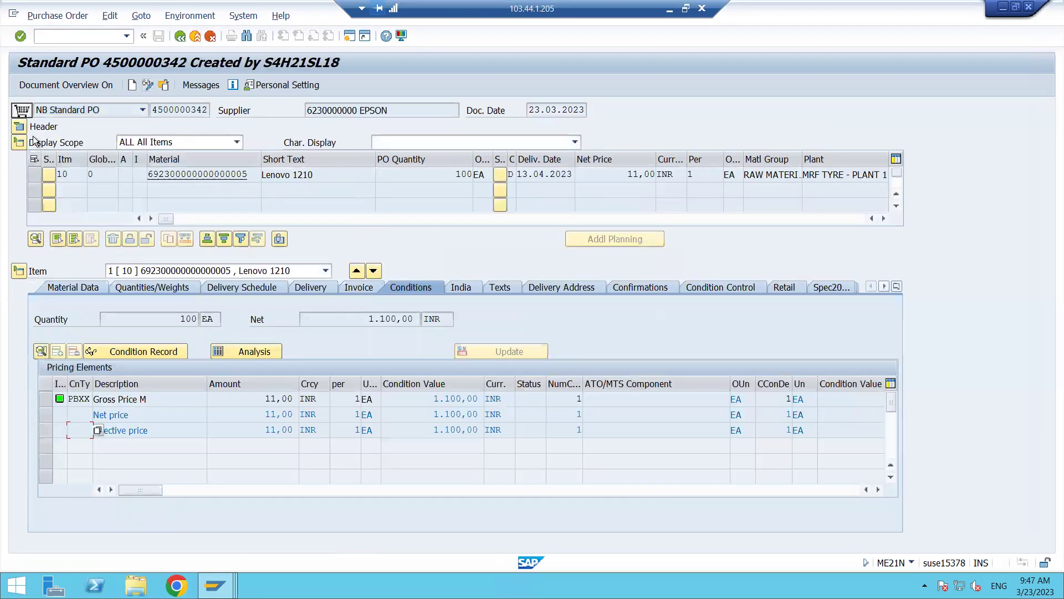
click(19, 127)
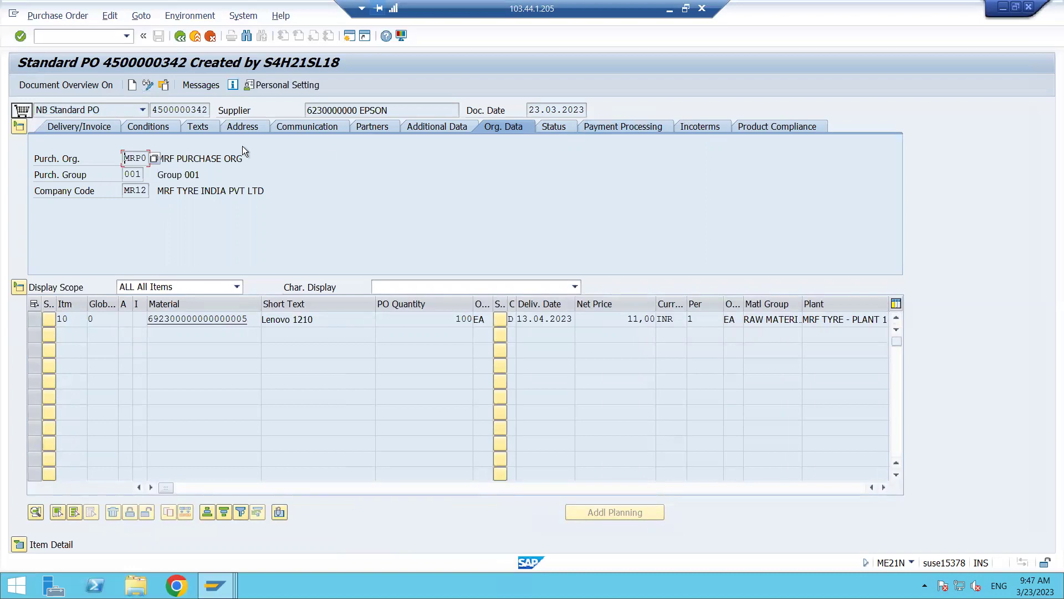
Step: Copy the purchase order number and display the header's status overview of ordered, delivered and invoiced quantities
click(97, 34)
text(/N)
key(BackSpace)
key(BackSpace)
drag(208, 109, 154, 109)
key(ctrl+c)
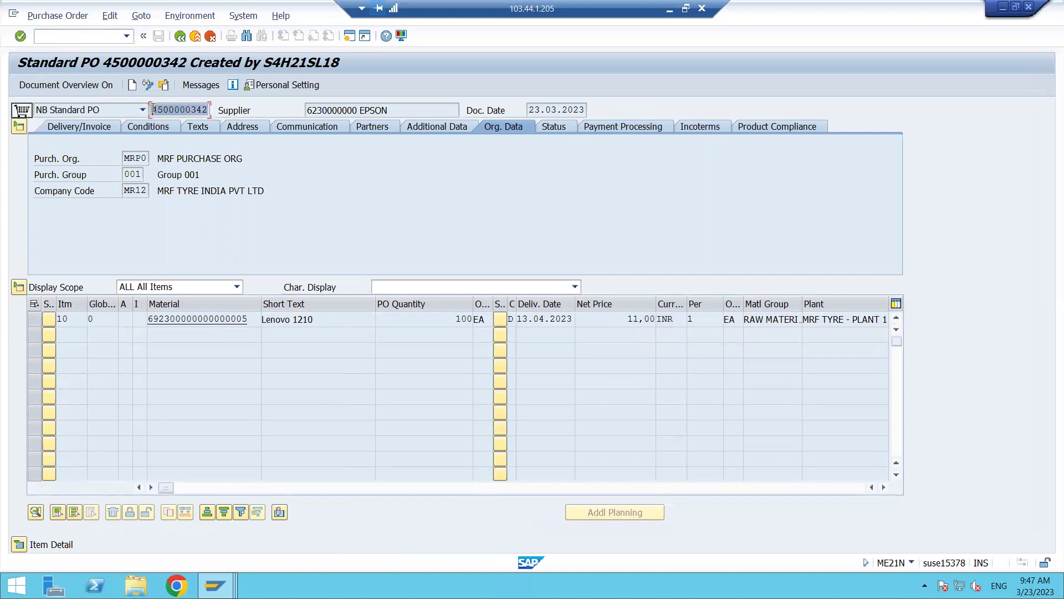
click(153, 109)
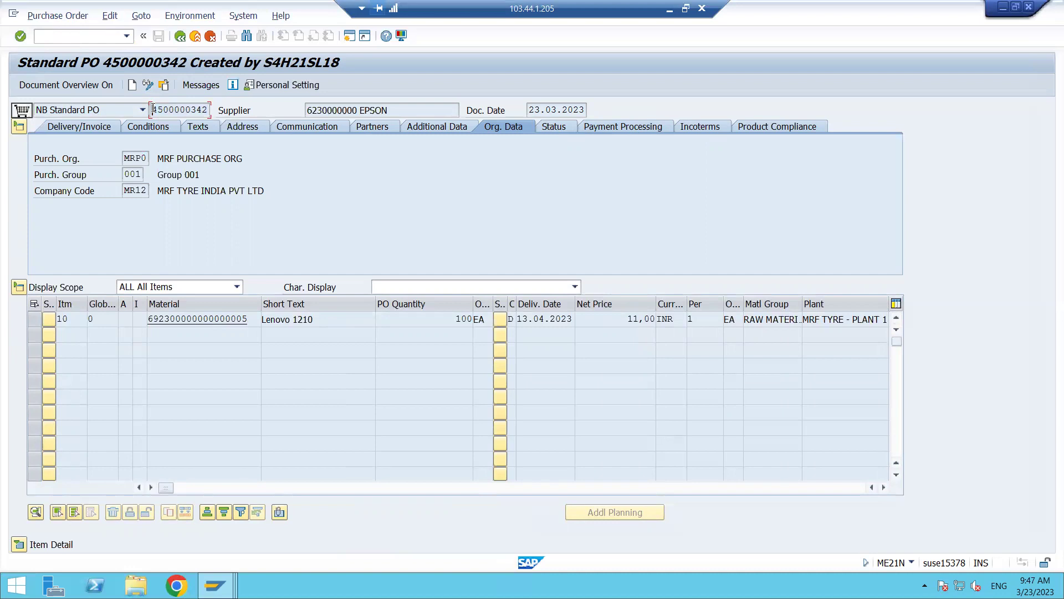
click(558, 129)
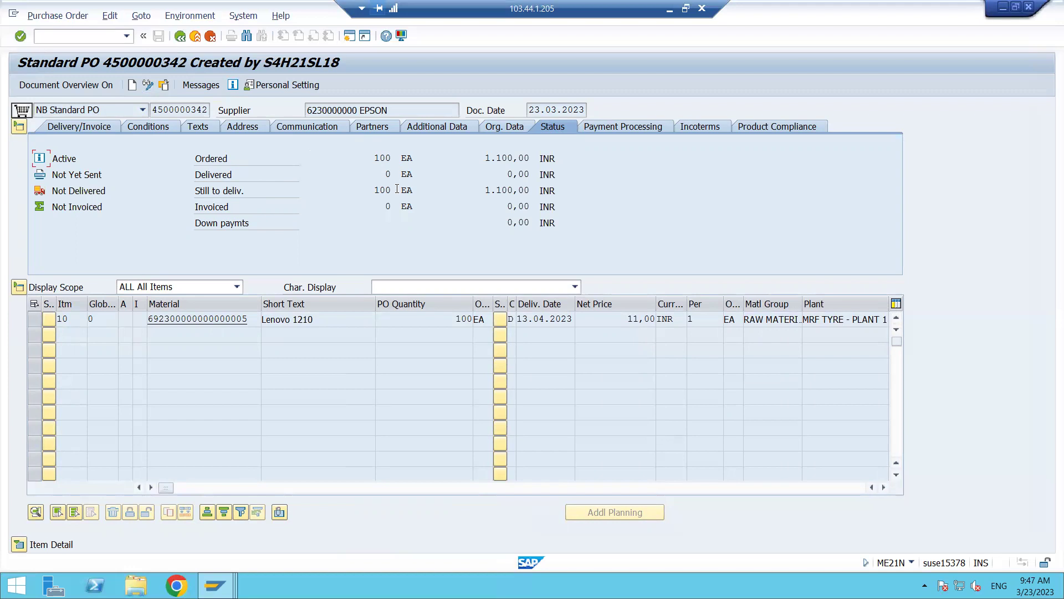
Step: Display the Lenovo item's pricing conditions and list the available item detail views of the purchase order
mouse_move(397, 192)
click(19, 544)
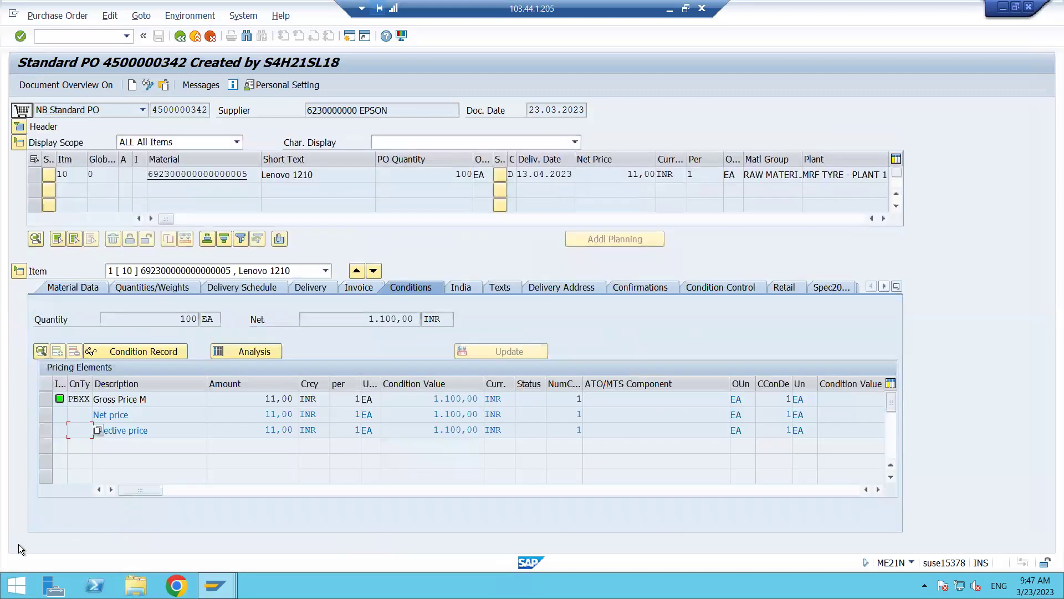
click(896, 288)
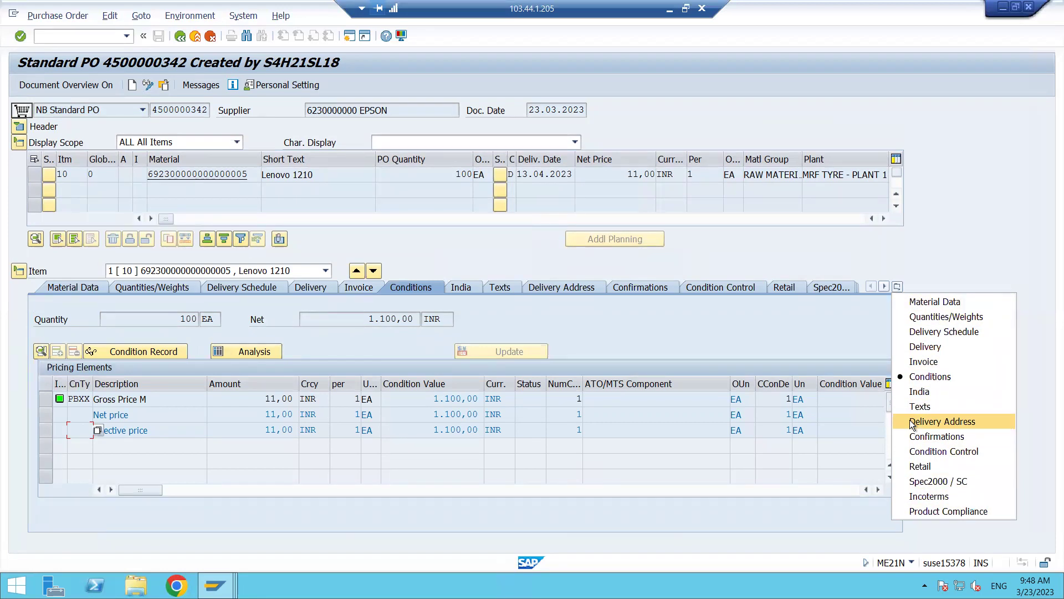
click(729, 338)
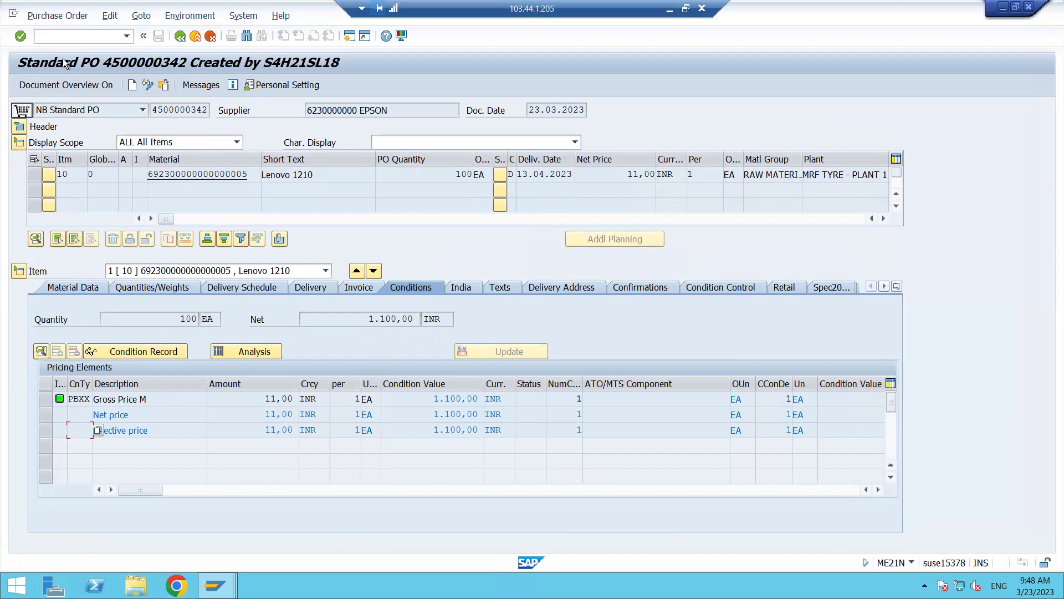
Step: Open the goods receipt transaction MIGO in a new session, leaving the purchase order open
click(151, 110)
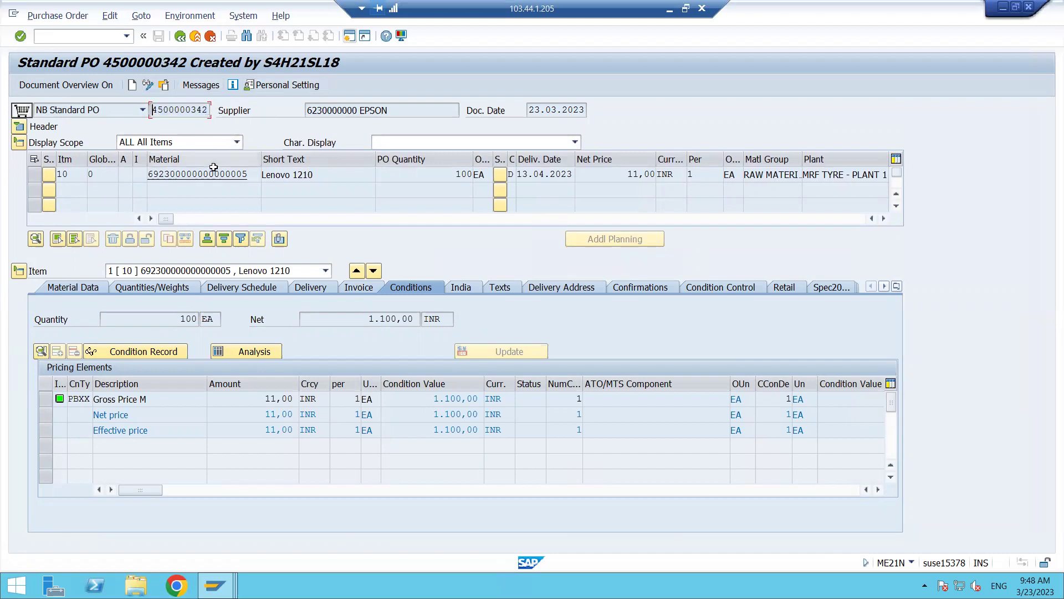
click(350, 36)
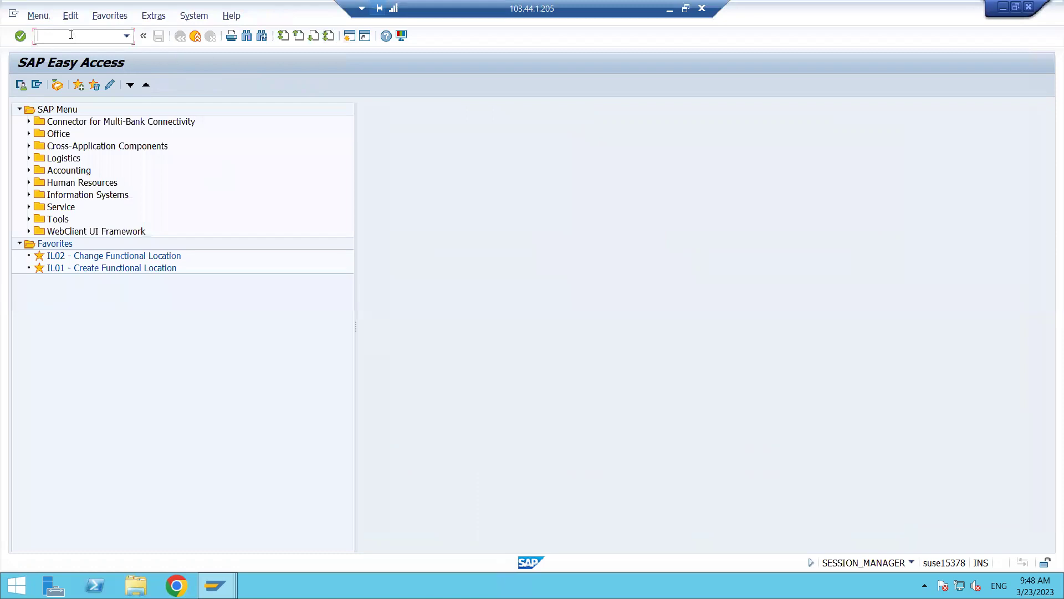
text(MIGO)
key(Return)
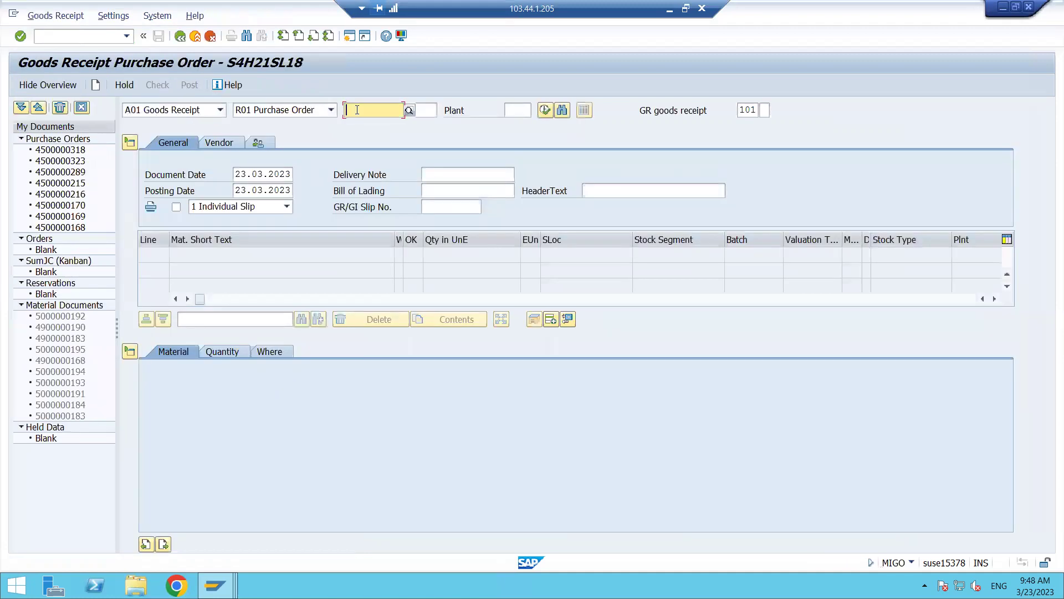
Step: Hide the document overview and load the copied purchase order into the goods receipt
click(82, 107)
key(ctrl+v)
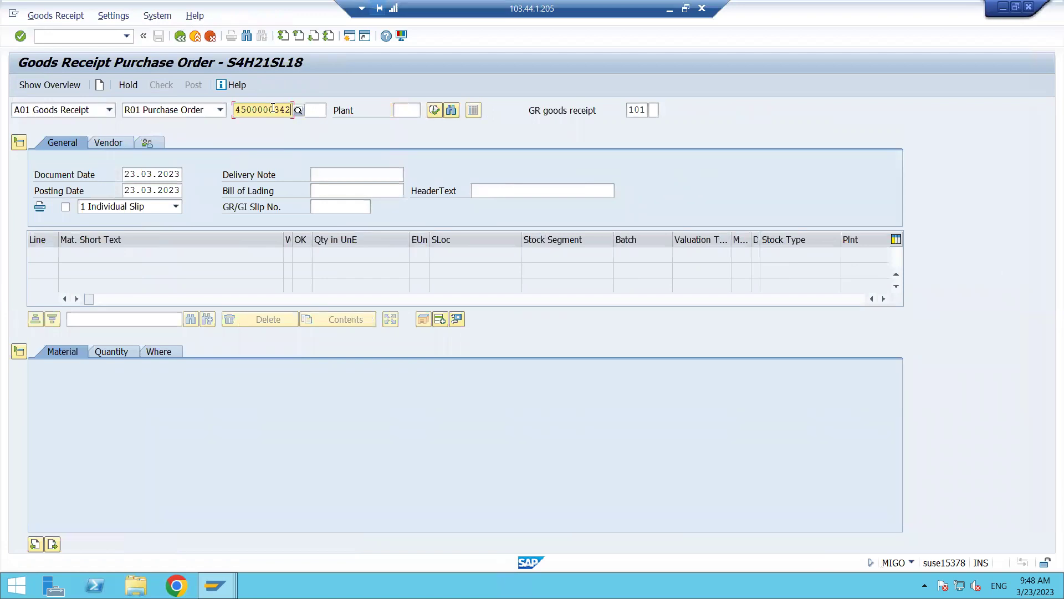
key(Return)
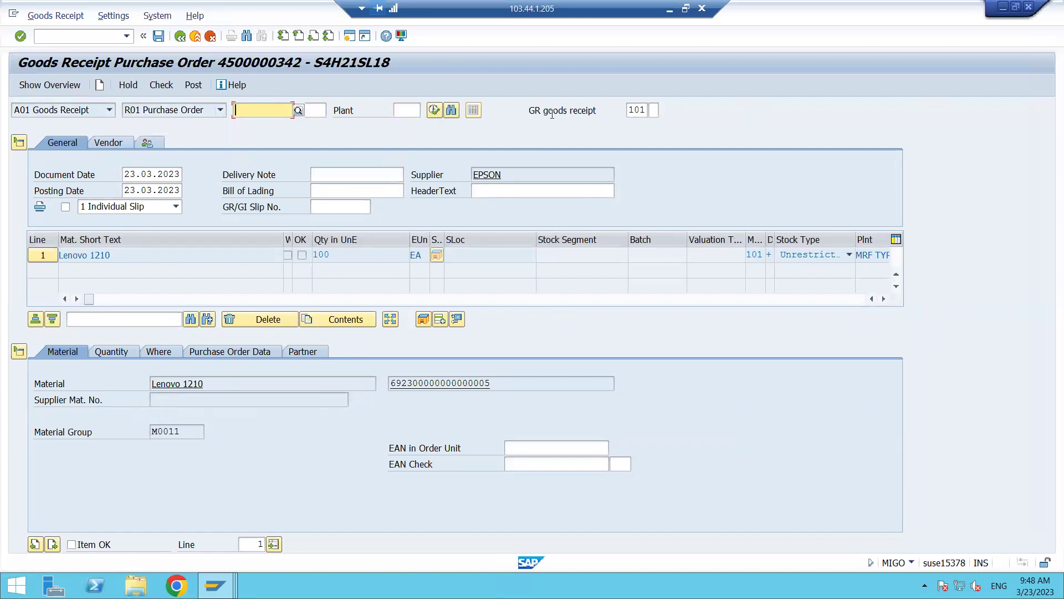
Step: Look up the inventory management movement types and choose 101, goods receipt for purchase order into warehouse/stores
click(642, 111)
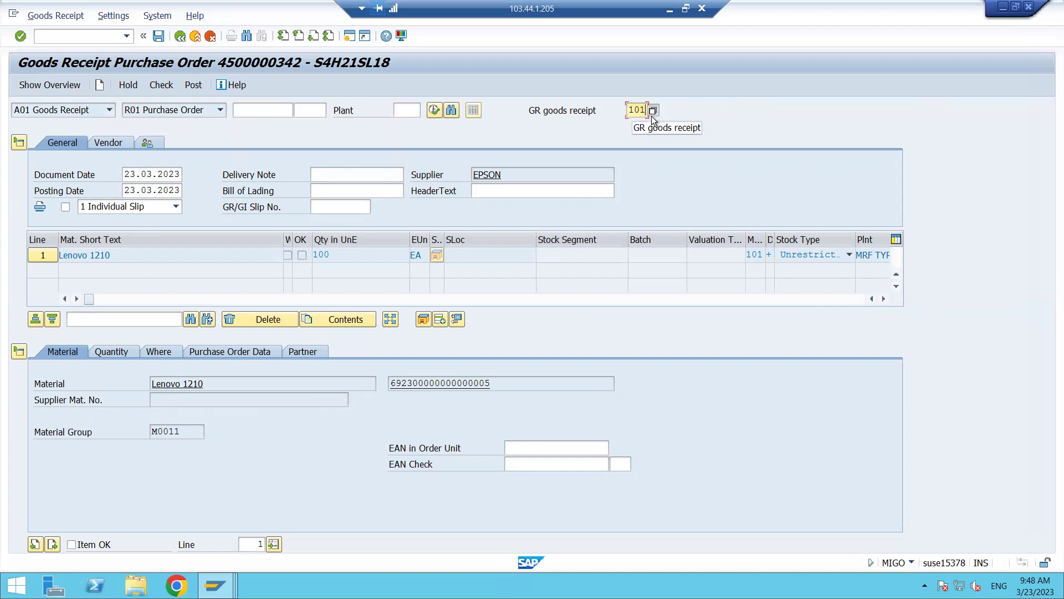
click(652, 117)
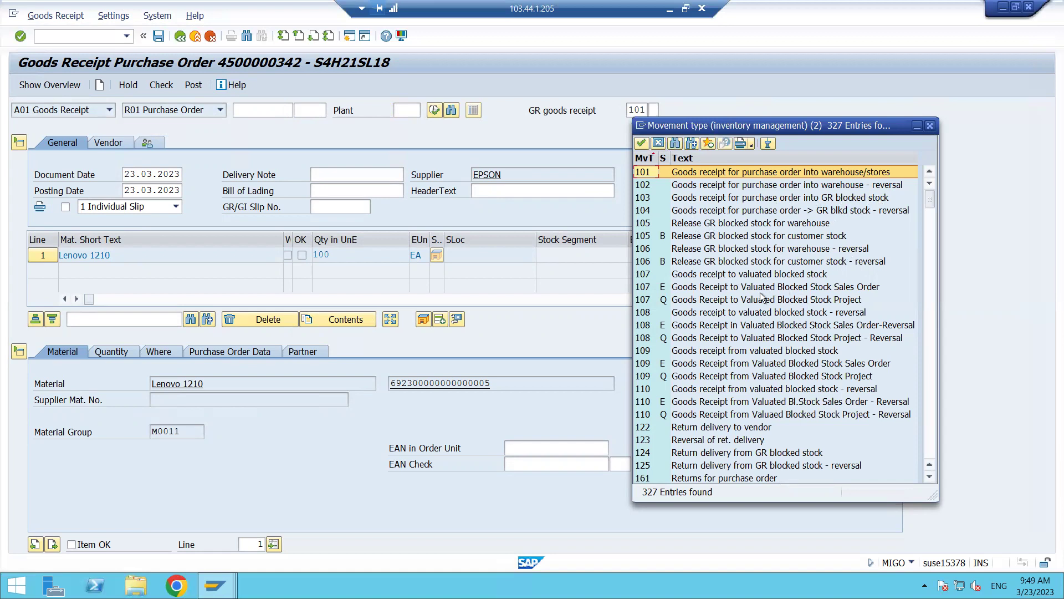
double_click(642, 176)
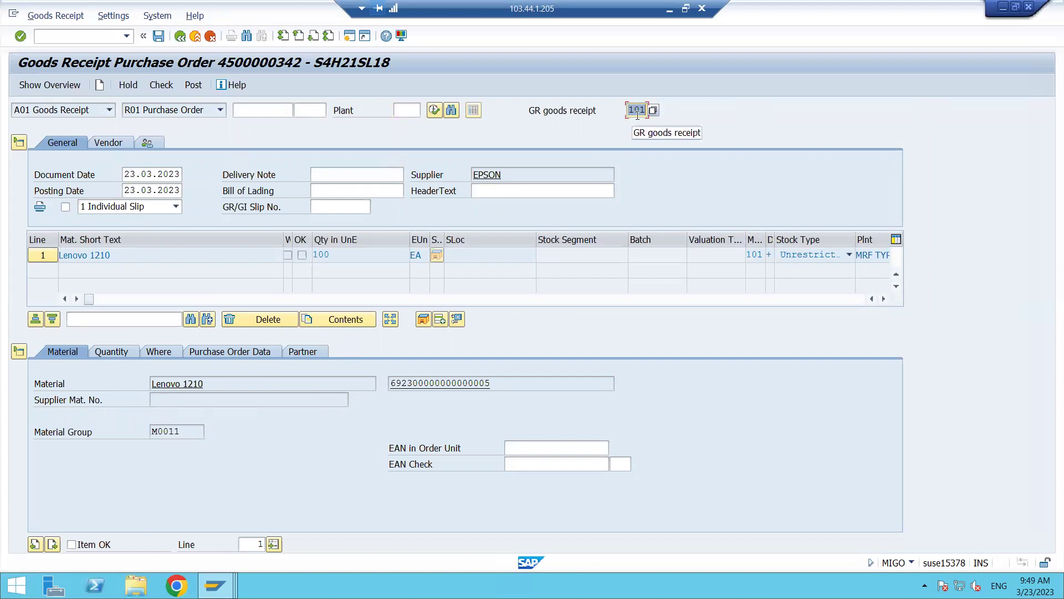
Step: Collapse the goods receipt's header and item detail areas and expand both again
click(19, 142)
click(19, 287)
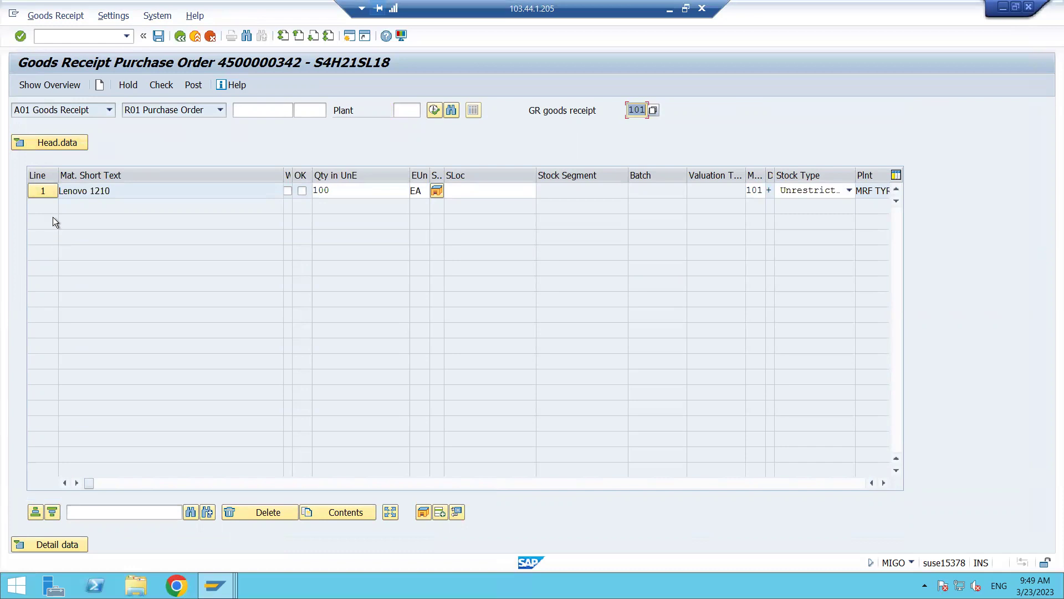
click(29, 544)
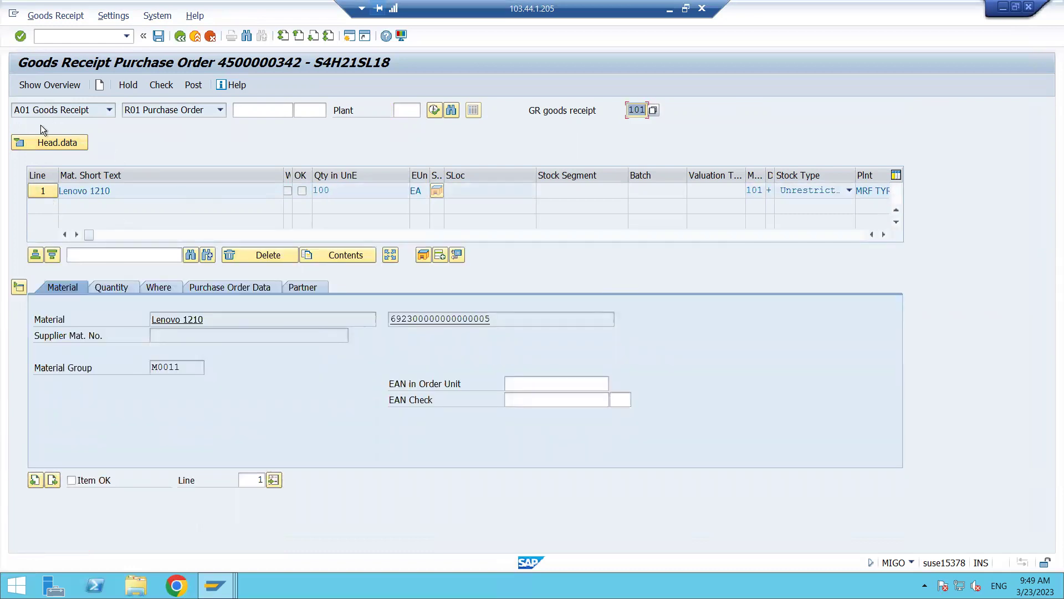
click(45, 141)
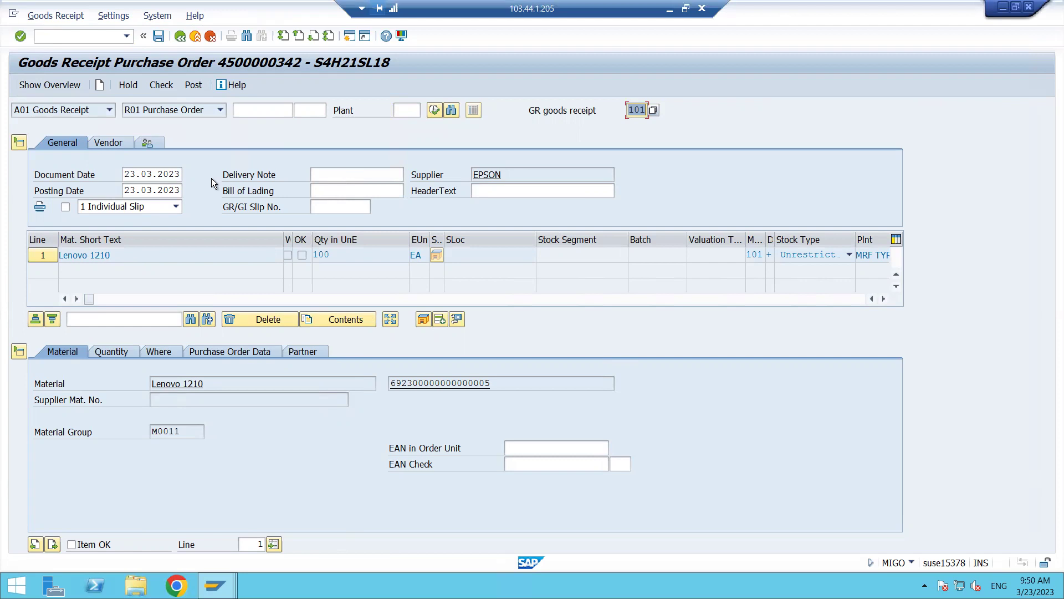
Step: Review the delivery note, bill of lading and slip number fields, the vendor details and the item line's columns
click(337, 176)
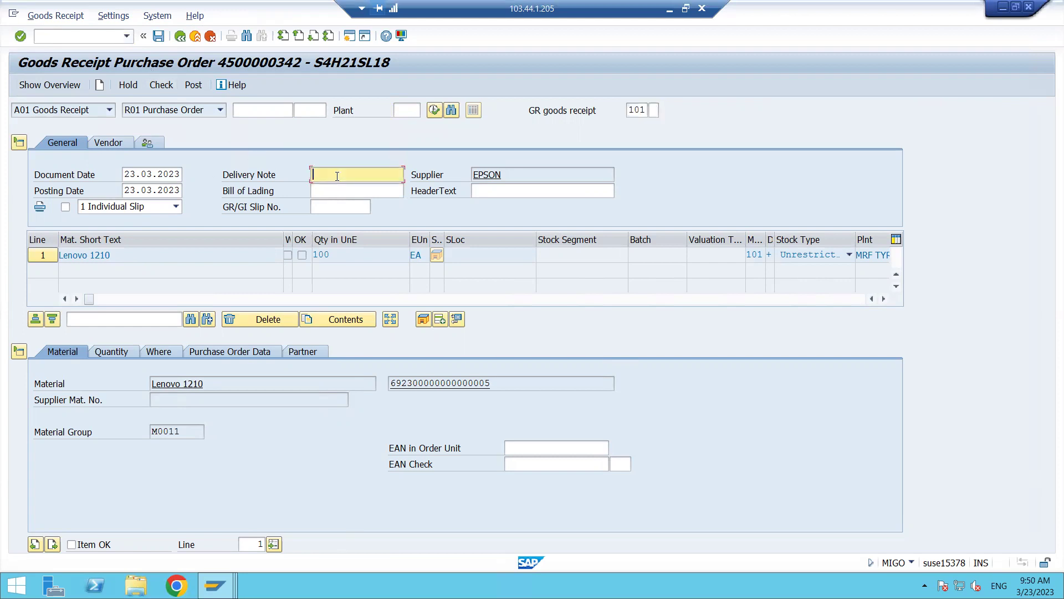
click(337, 192)
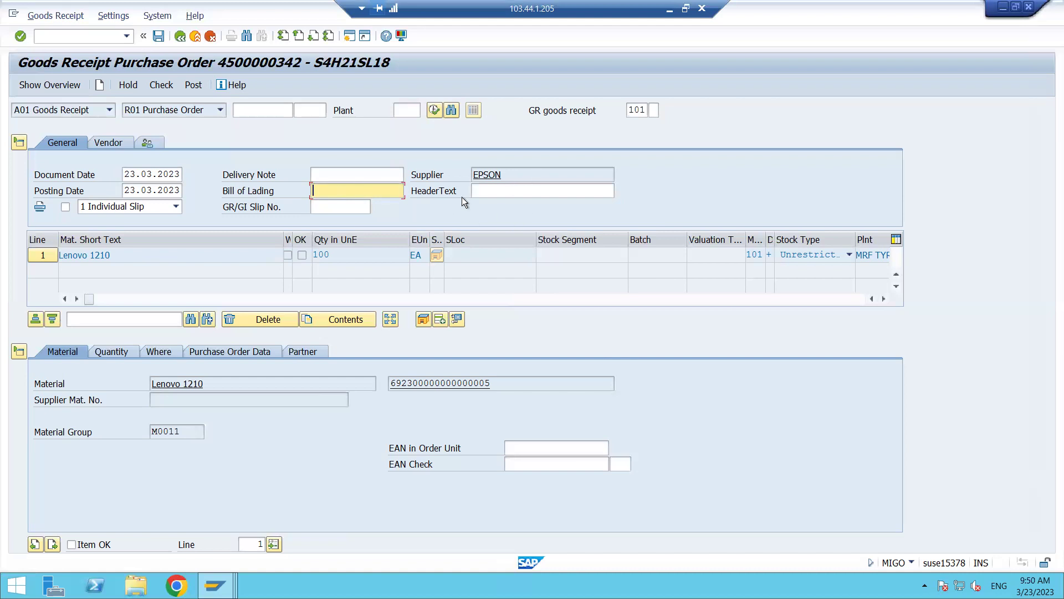
click(320, 205)
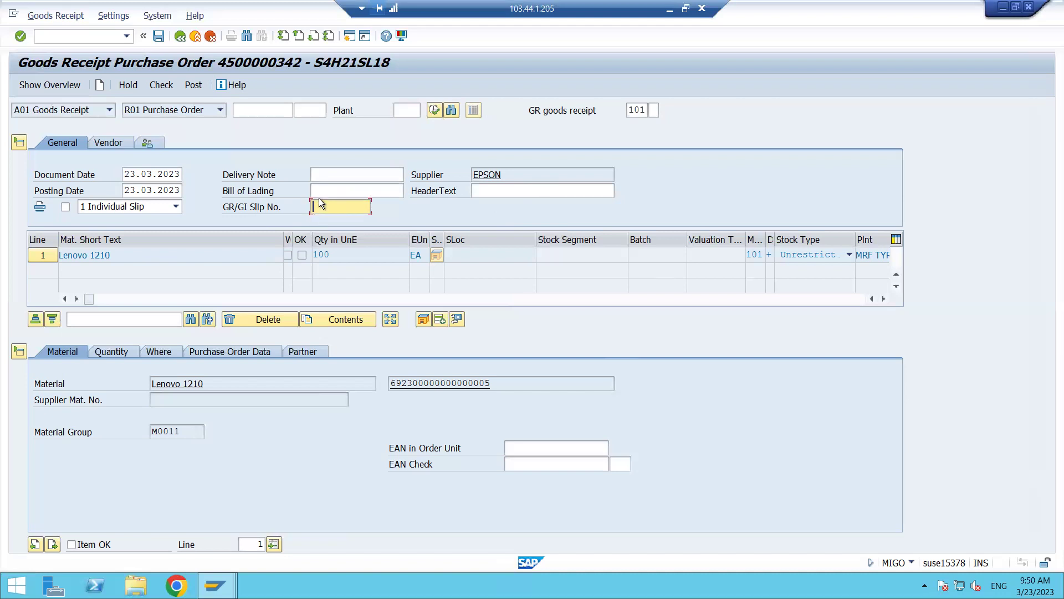
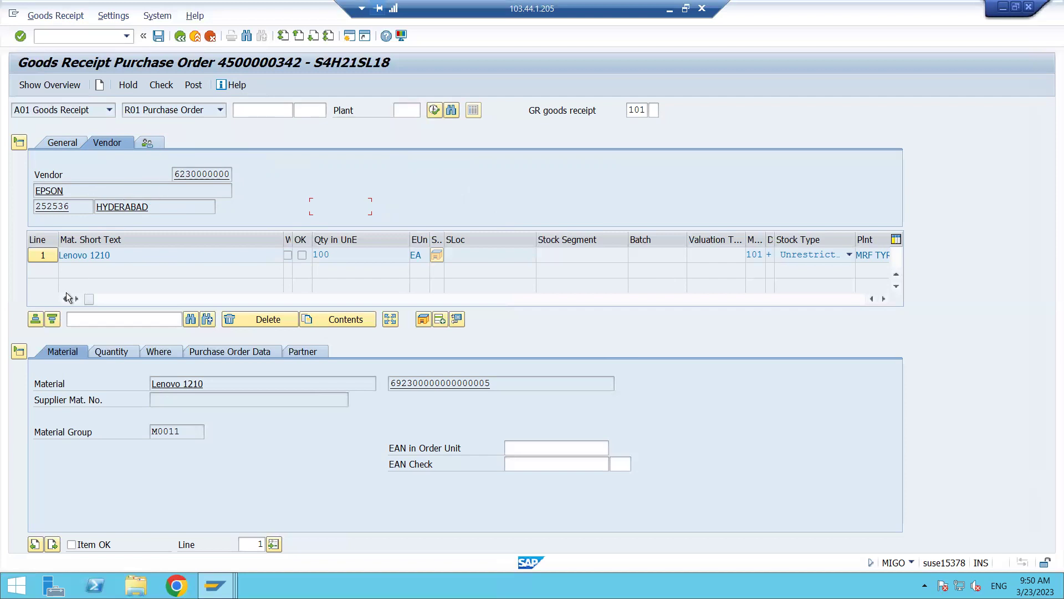
click(67, 142)
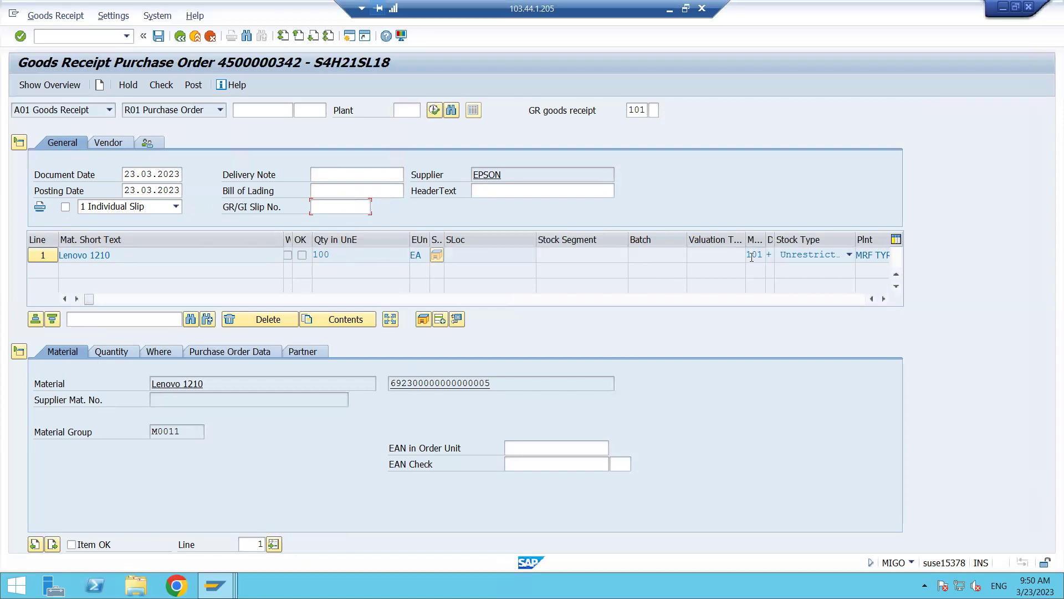
click(883, 299)
click(883, 299)
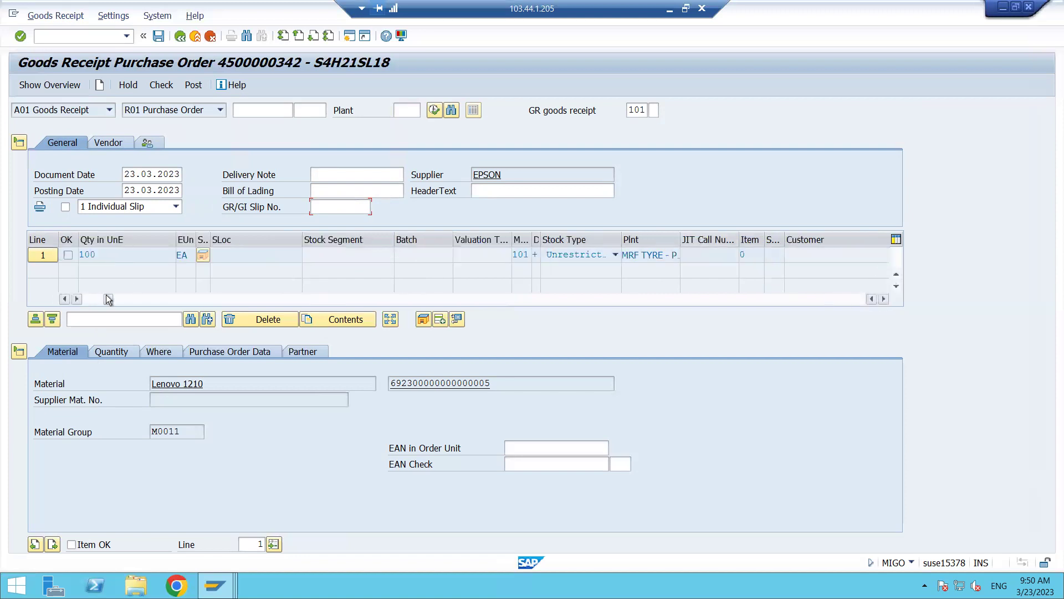
drag(108, 298, 75, 301)
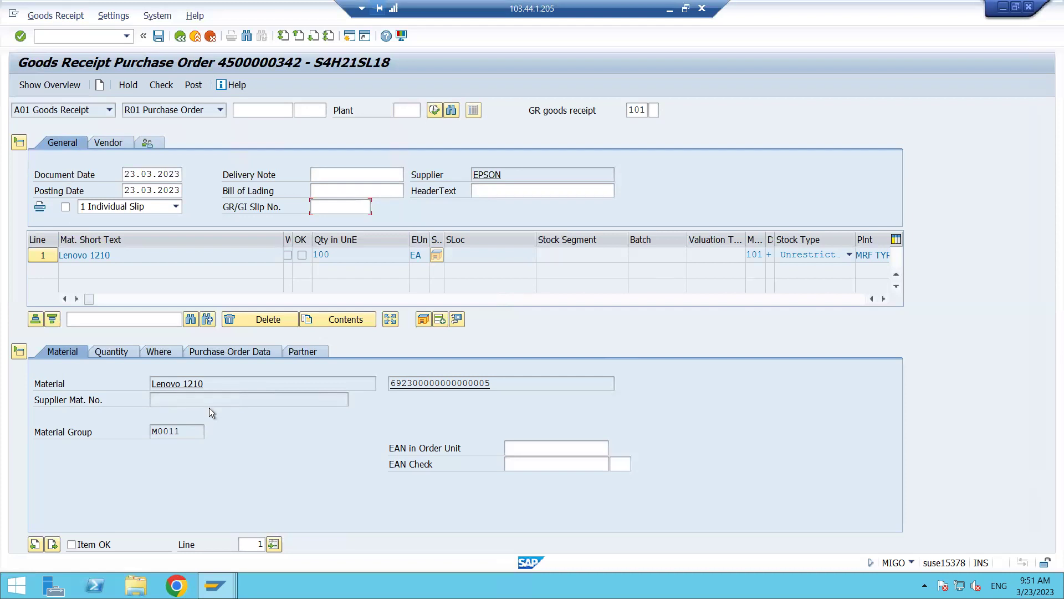
Step: Set the Lenovo item's received quantity in unit of entry to 90
click(123, 351)
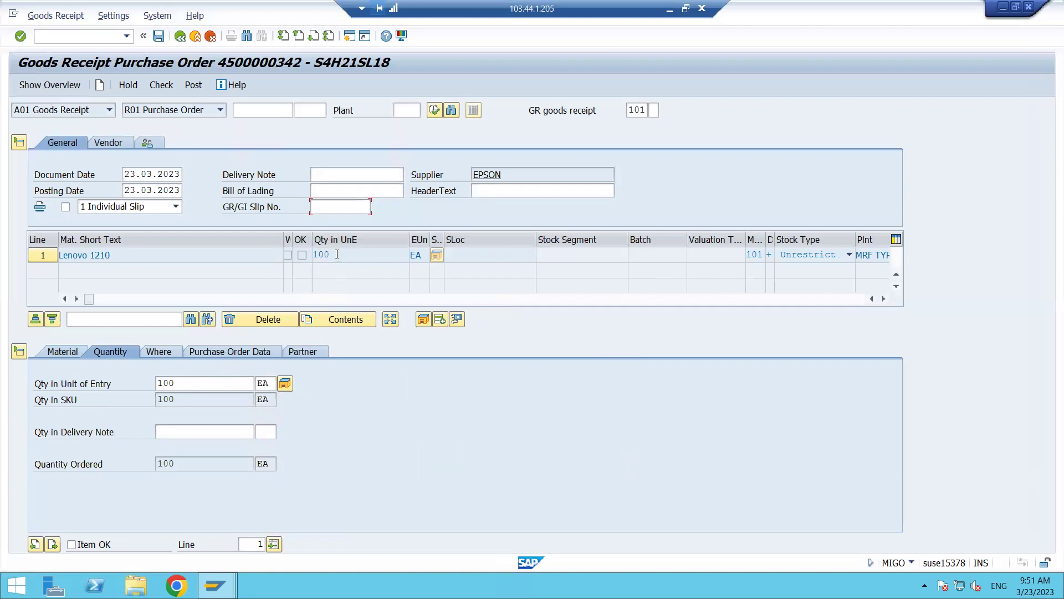
double_click(166, 383)
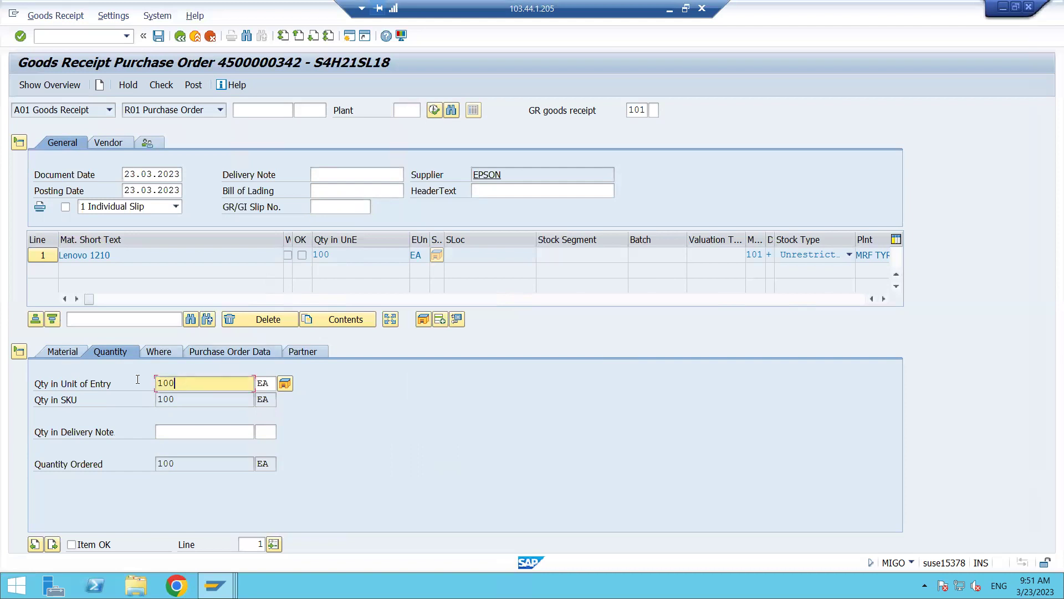
text(90)
key(Return)
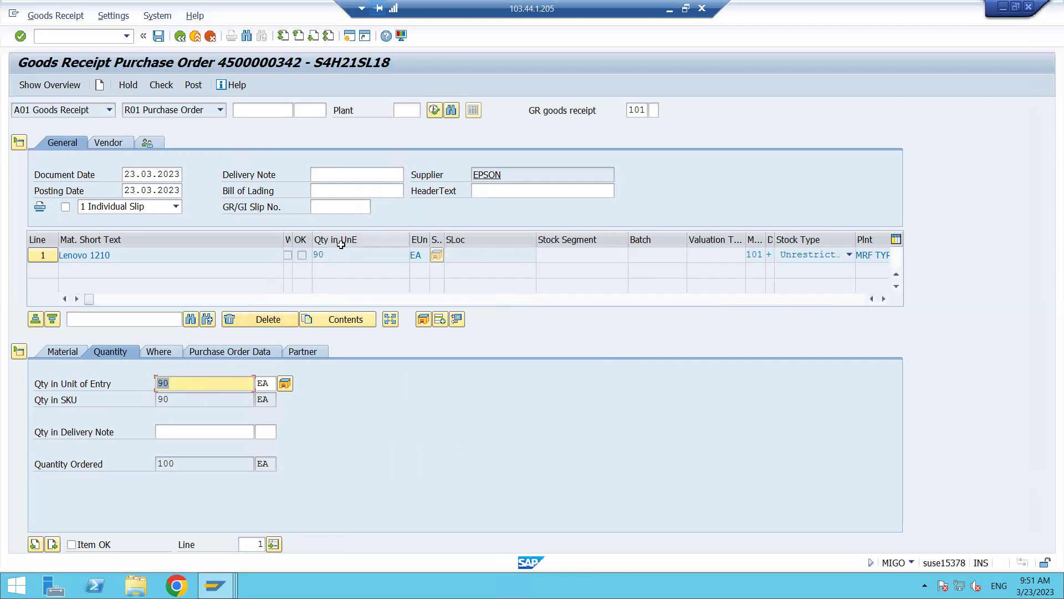
Step: Set the Lenovo item's storage location at plant 5555 to MRS1, RM STORE
click(154, 356)
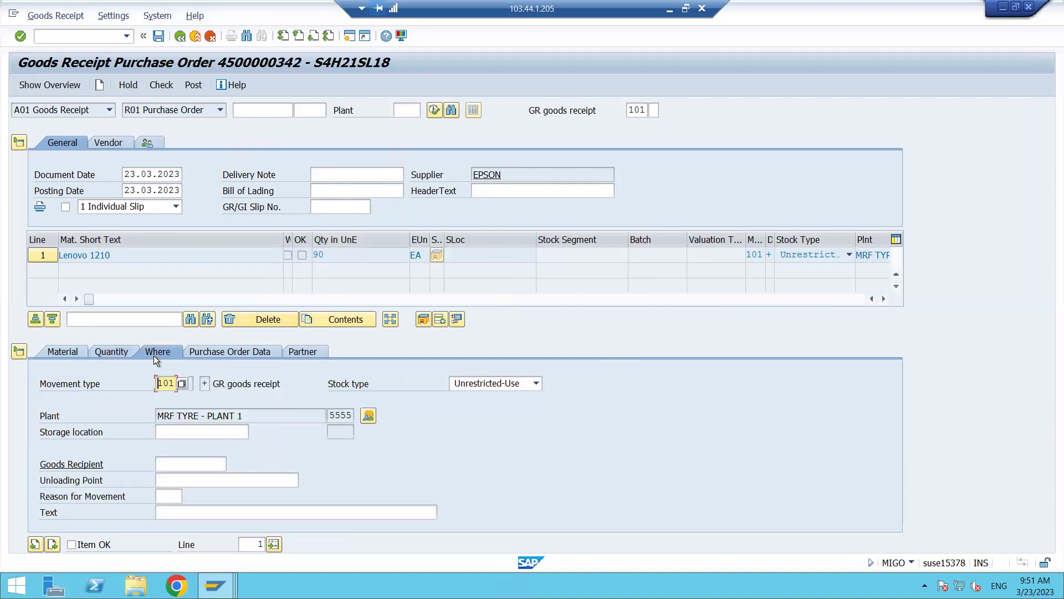
click(201, 432)
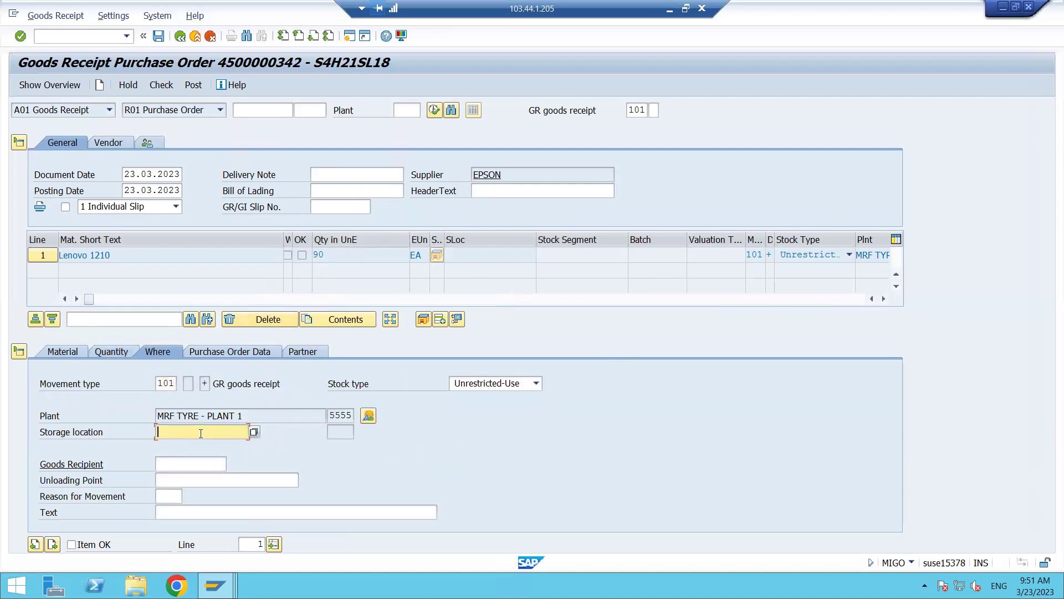
click(254, 431)
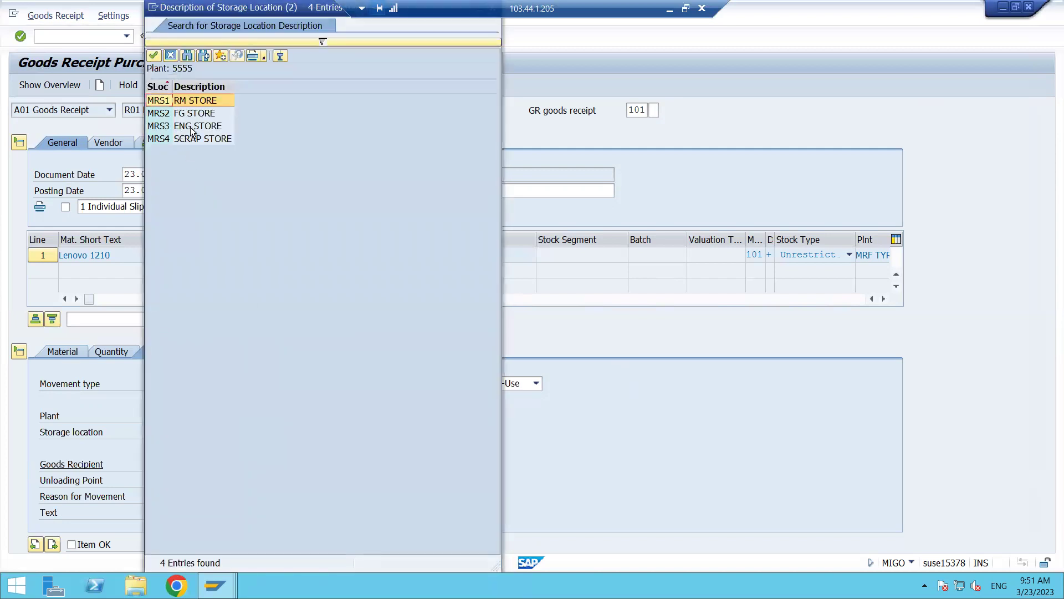
double_click(197, 138)
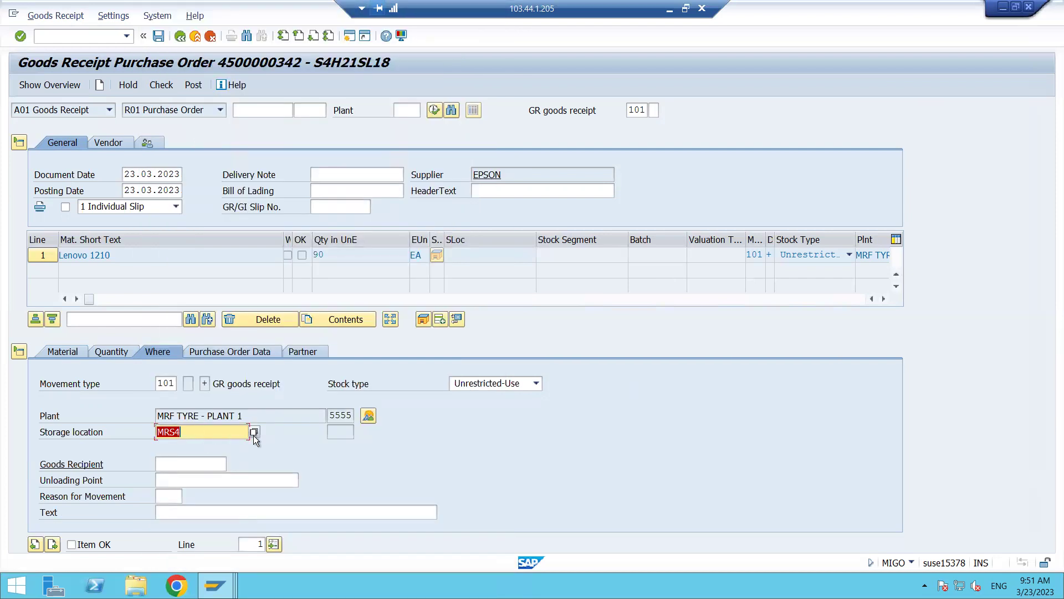
click(254, 432)
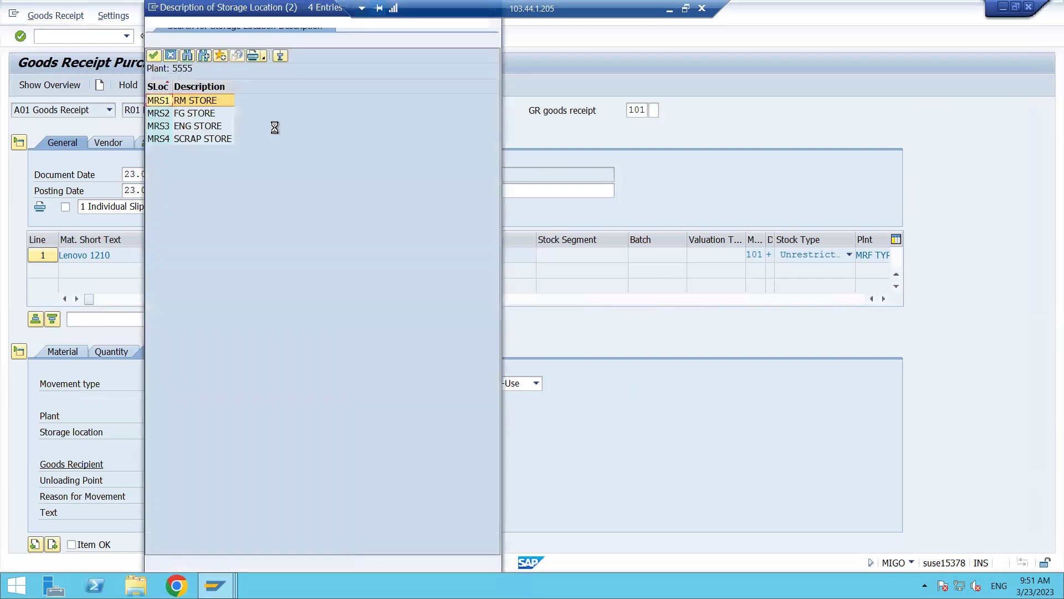
double_click(207, 101)
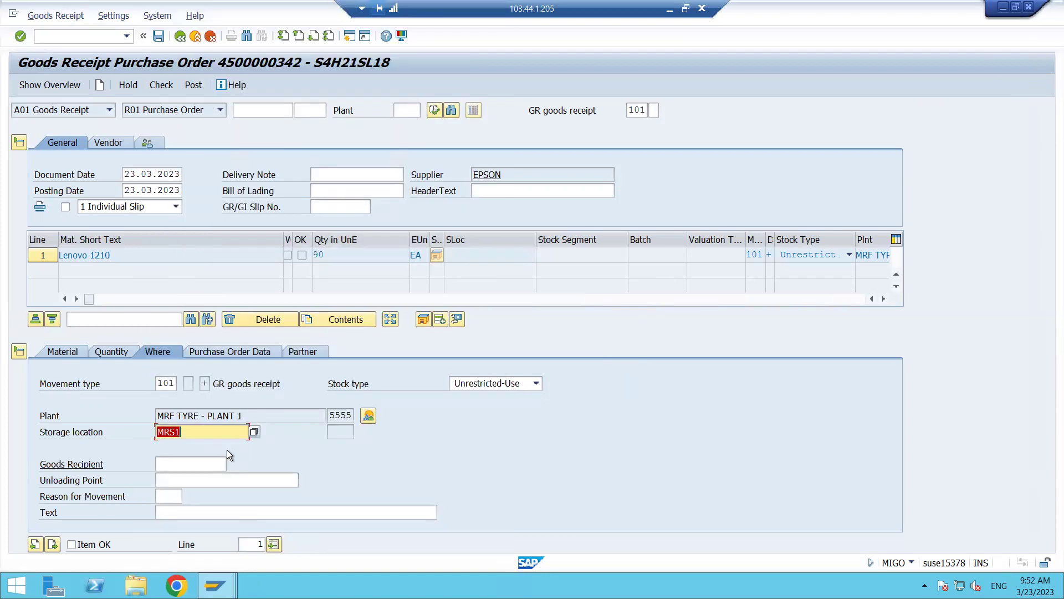
click(207, 432)
Step: Review the item's purchase order data and partner details and return to its material data
click(200, 356)
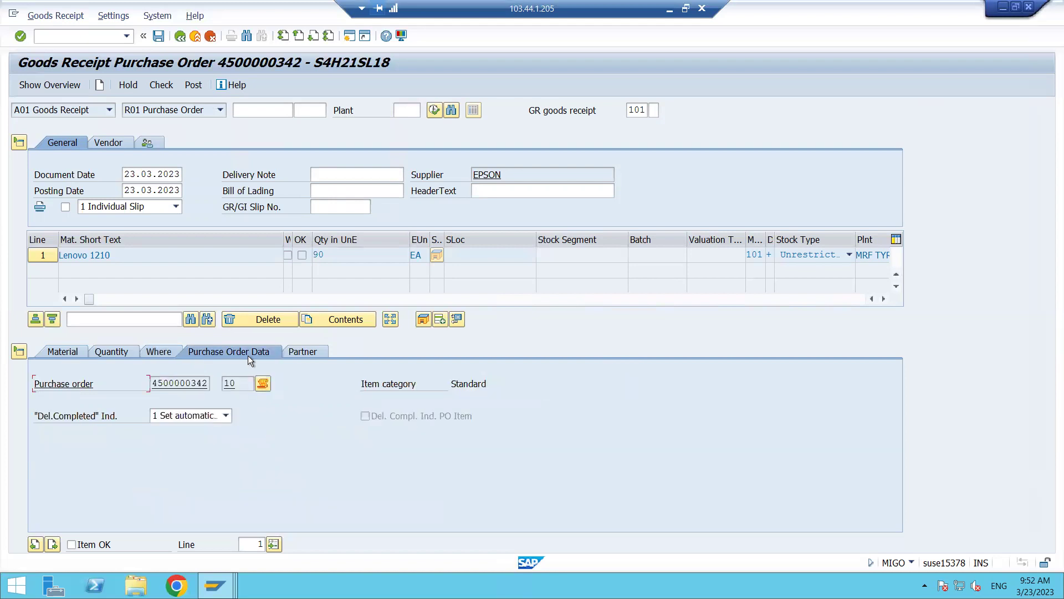
click(303, 352)
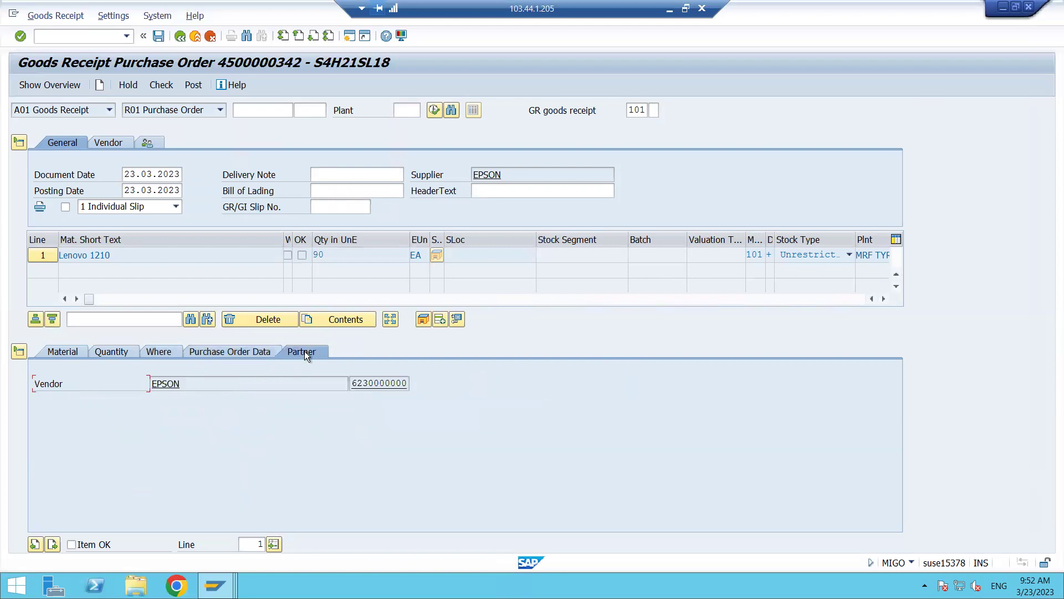
click(225, 354)
click(68, 351)
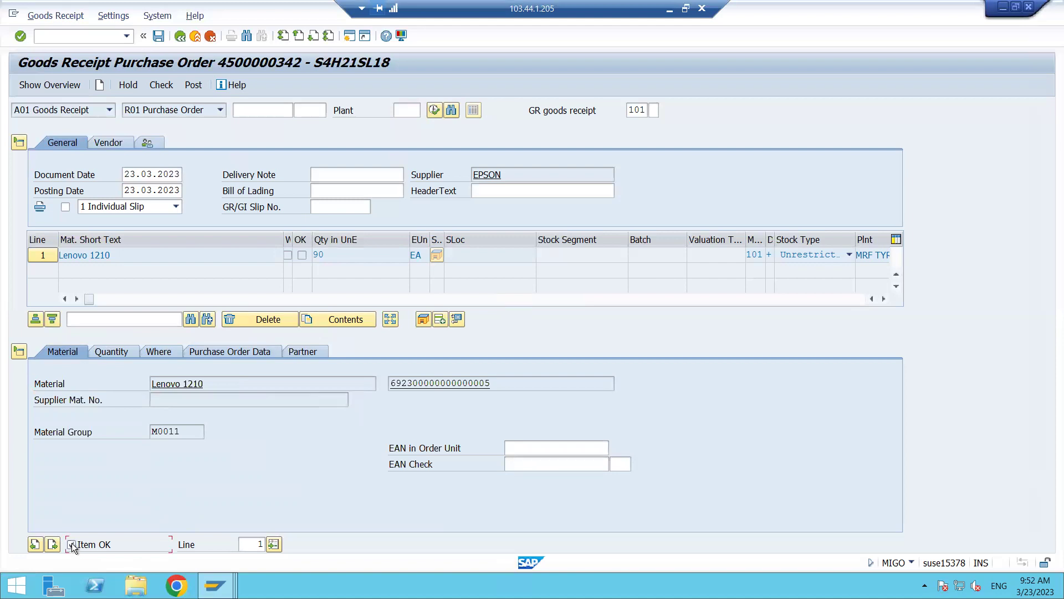
Step: Mark the Lenovo item as OK, check the goods receipt and move the log window off the header data
click(164, 85)
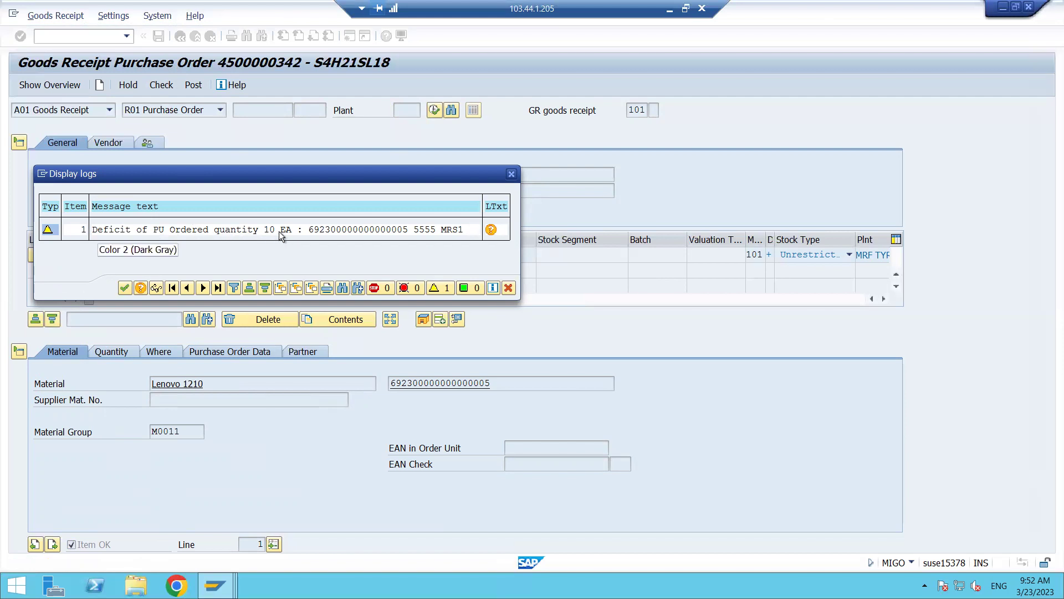
drag(255, 172, 500, 298)
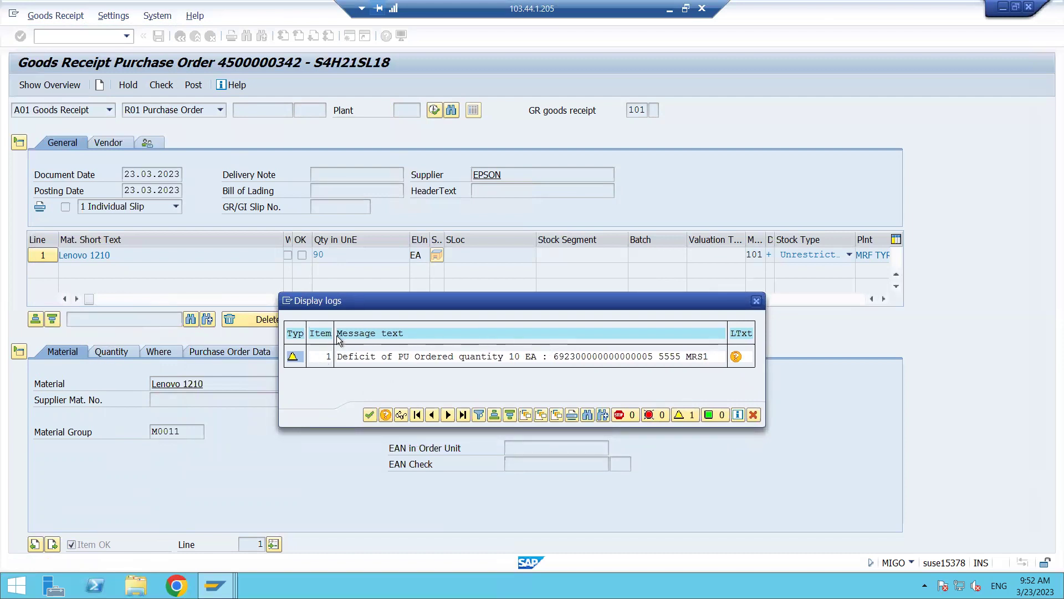
Step: Dismiss the check log and set the Lenovo item's received quantity in unit of entry to 50
click(756, 301)
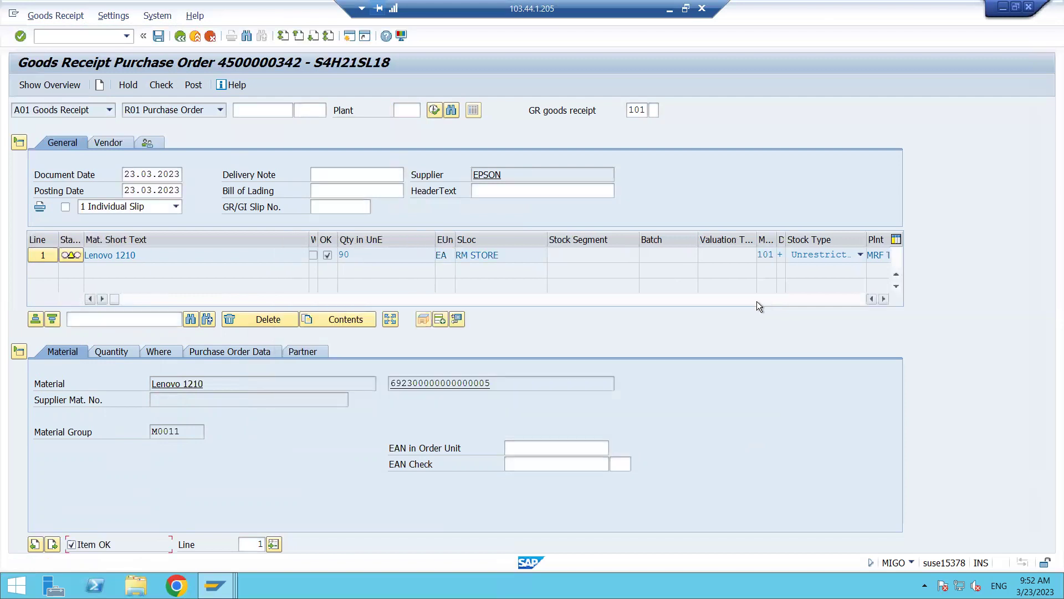
click(112, 352)
drag(189, 384, 46, 384)
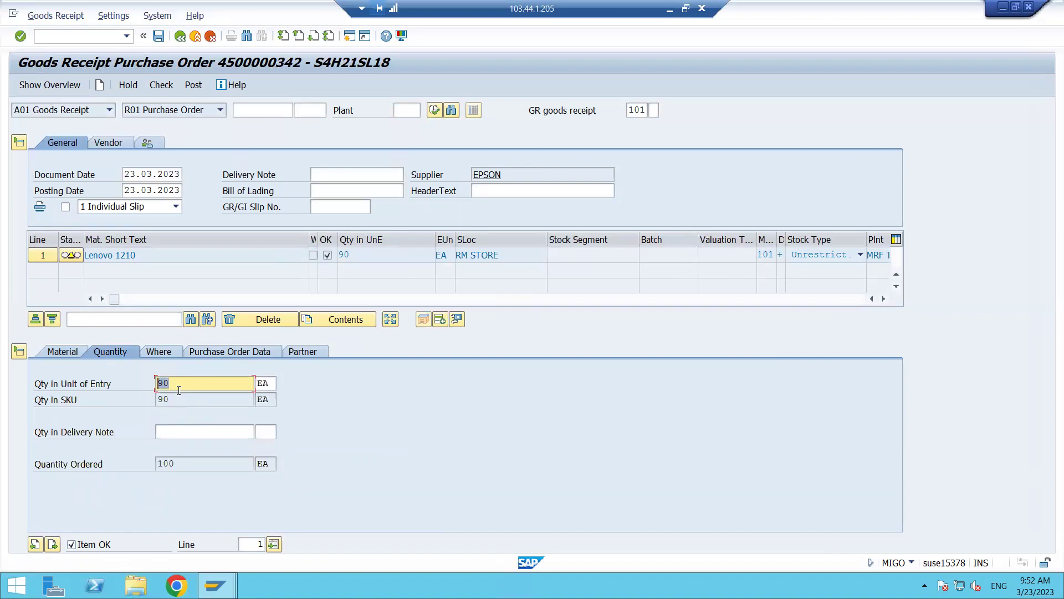
text(50)
Step: Check the goods receipt again, acknowledge its log and post the receipt
click(161, 86)
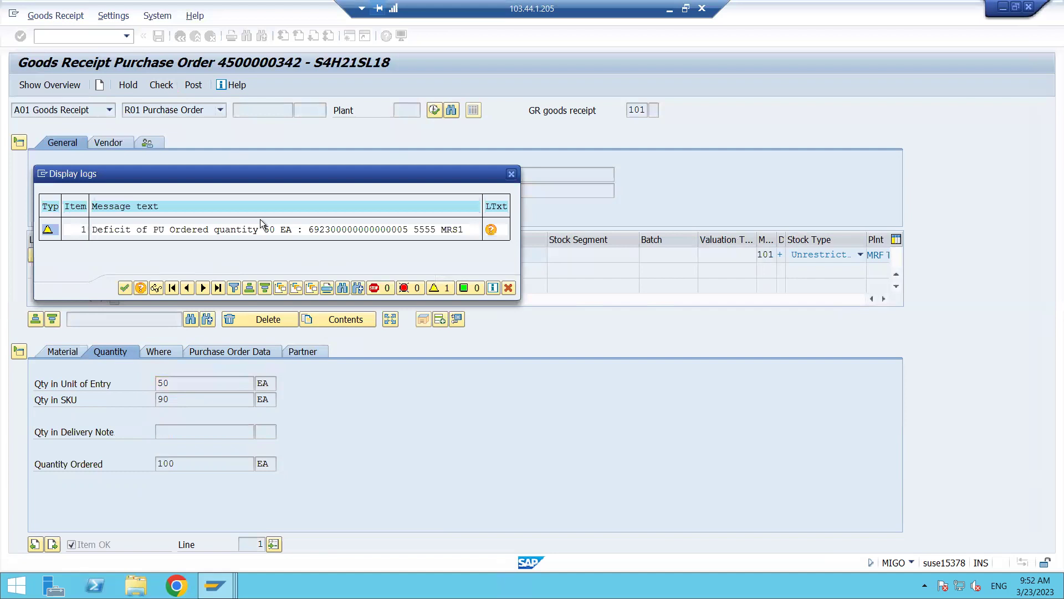
click(125, 288)
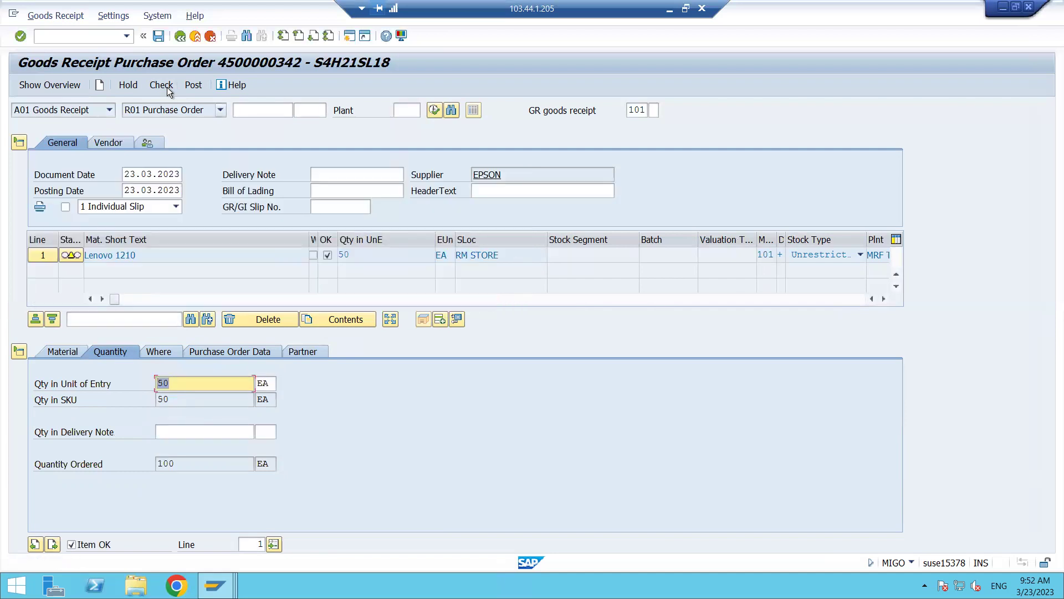
click(193, 87)
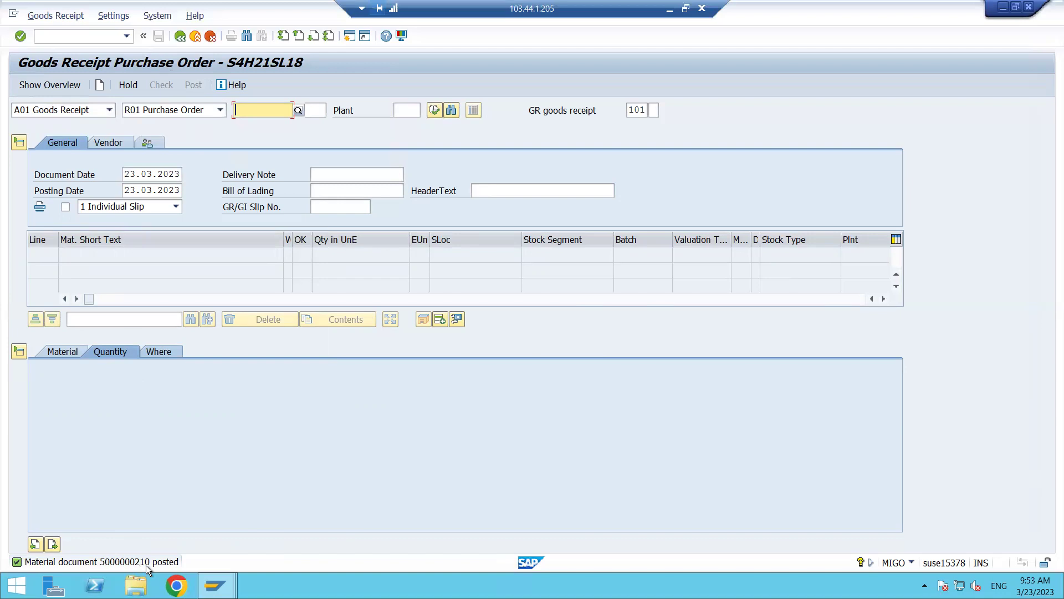
Step: Switch the transaction to A04 Display and bring up the material document of the posted goods receipt
click(106, 109)
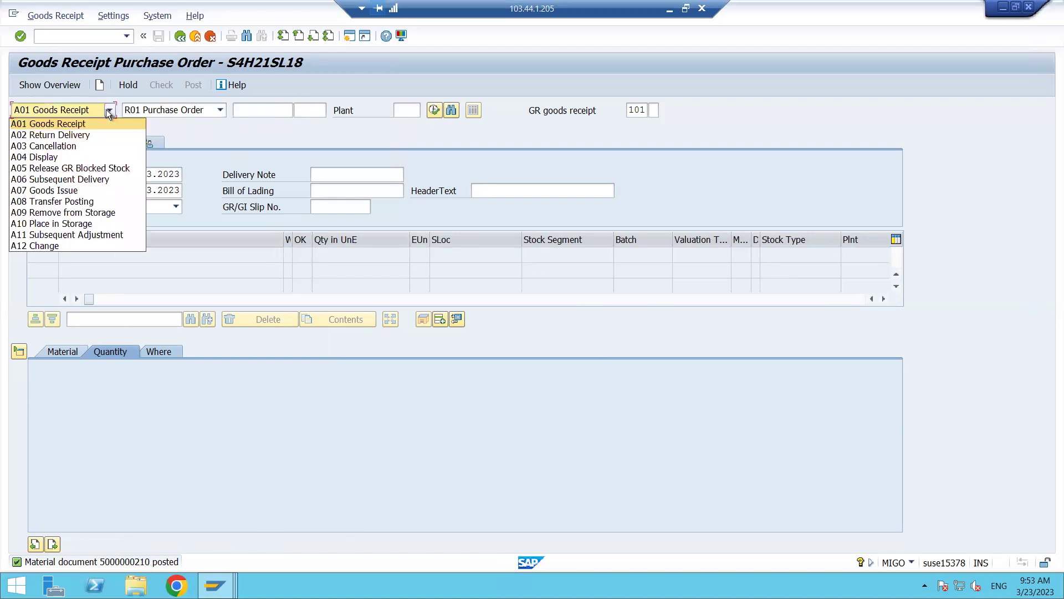
click(62, 157)
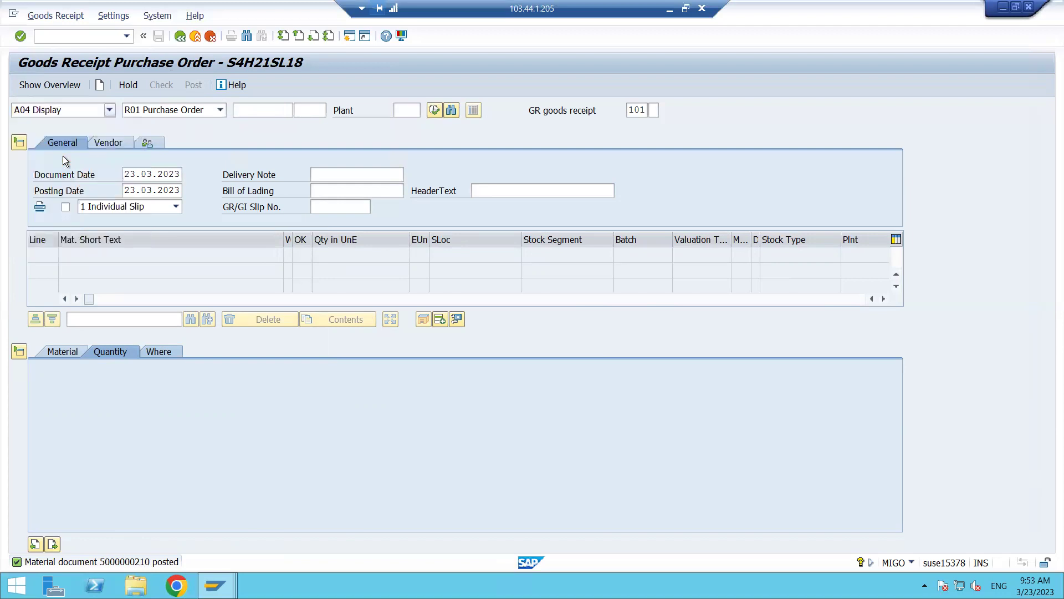
click(276, 111)
key(Return)
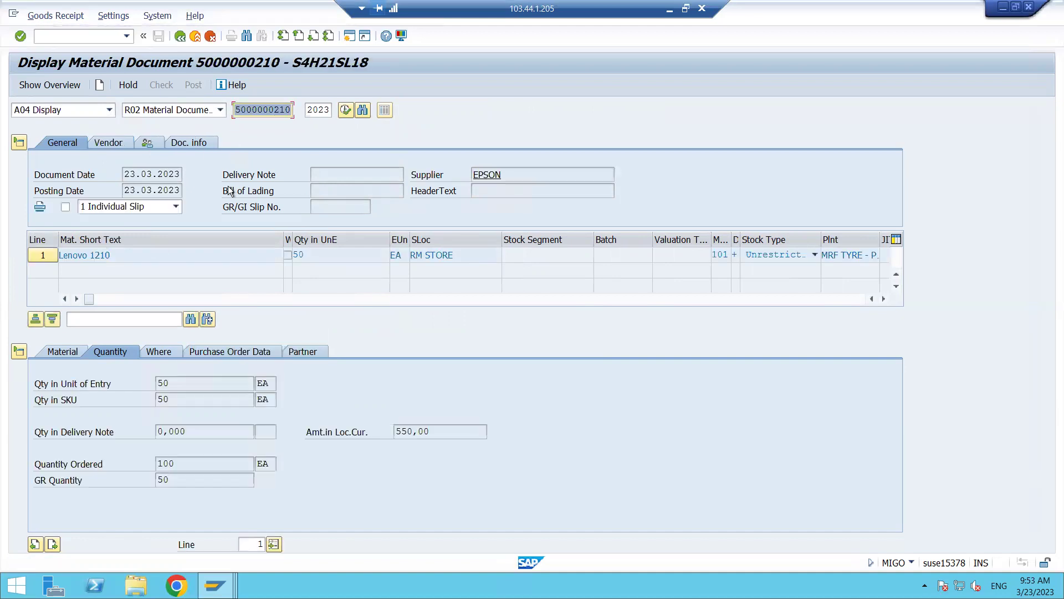
Step: Review the accounting document linked to the goods receipt and return to the material document
click(208, 144)
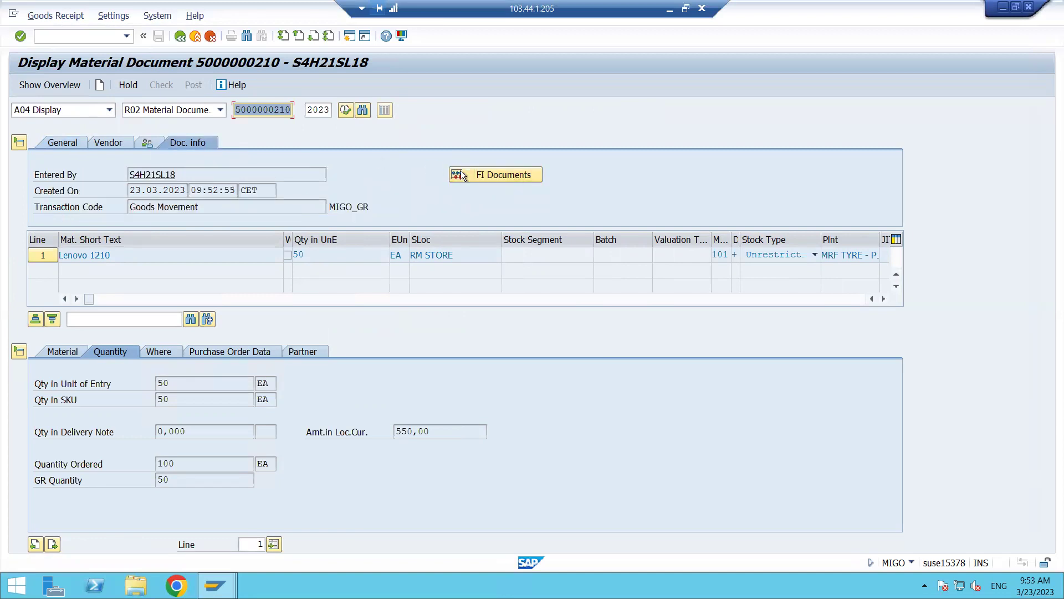
click(536, 175)
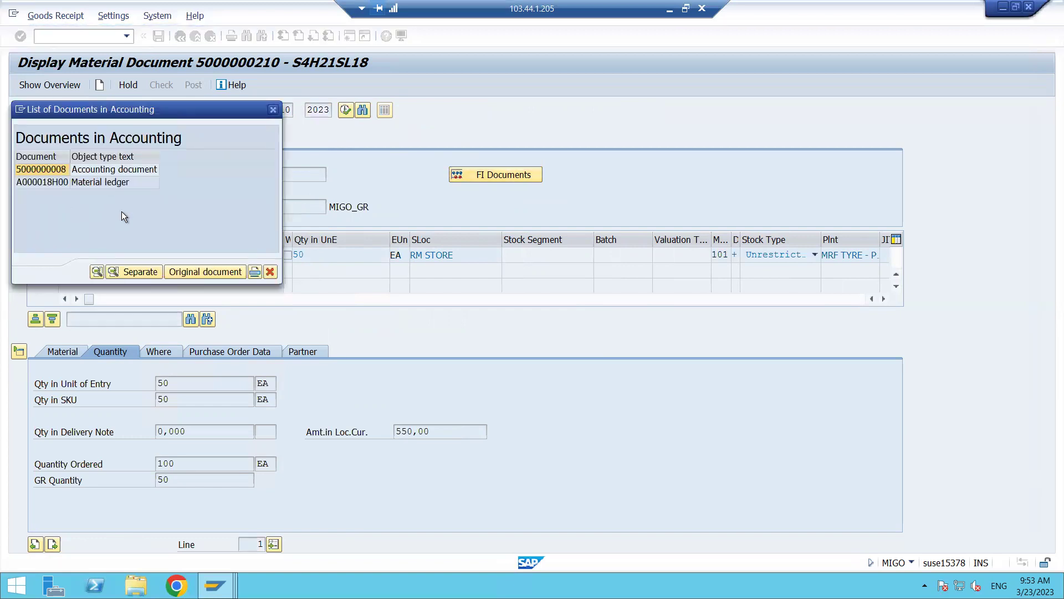
double_click(58, 172)
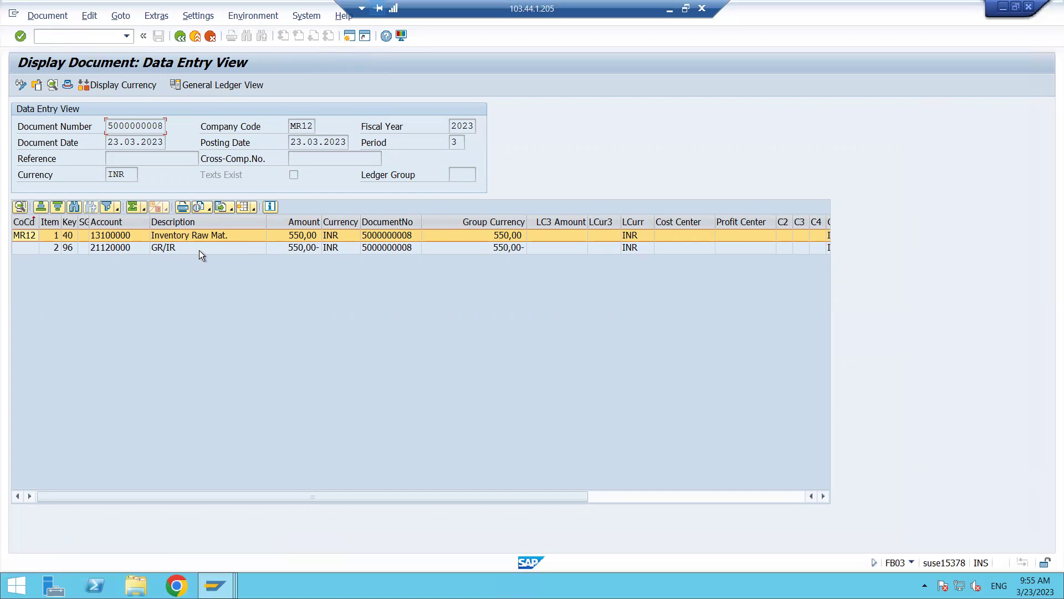
click(180, 38)
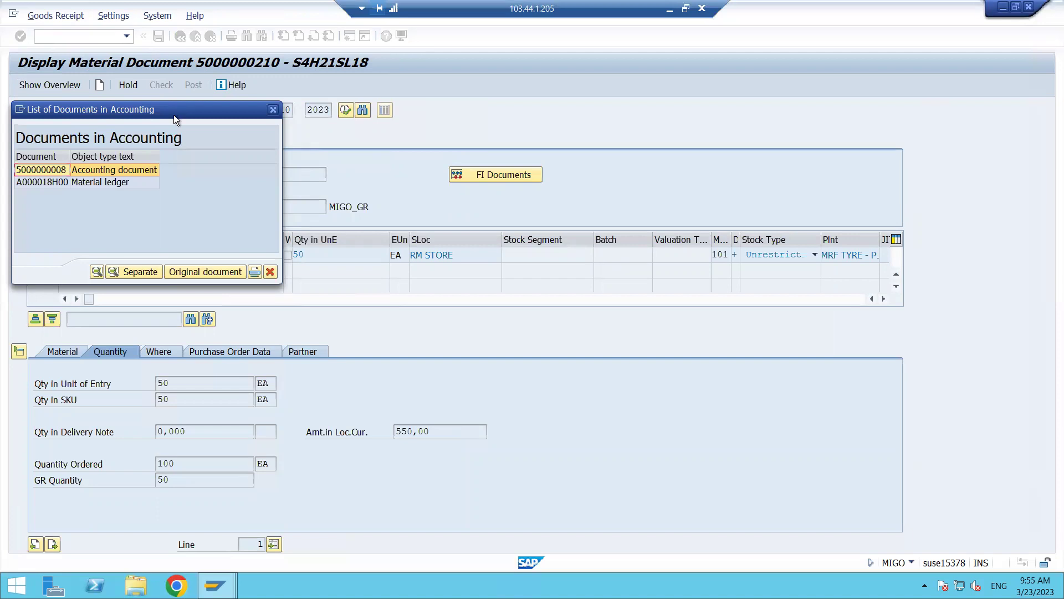
click(271, 273)
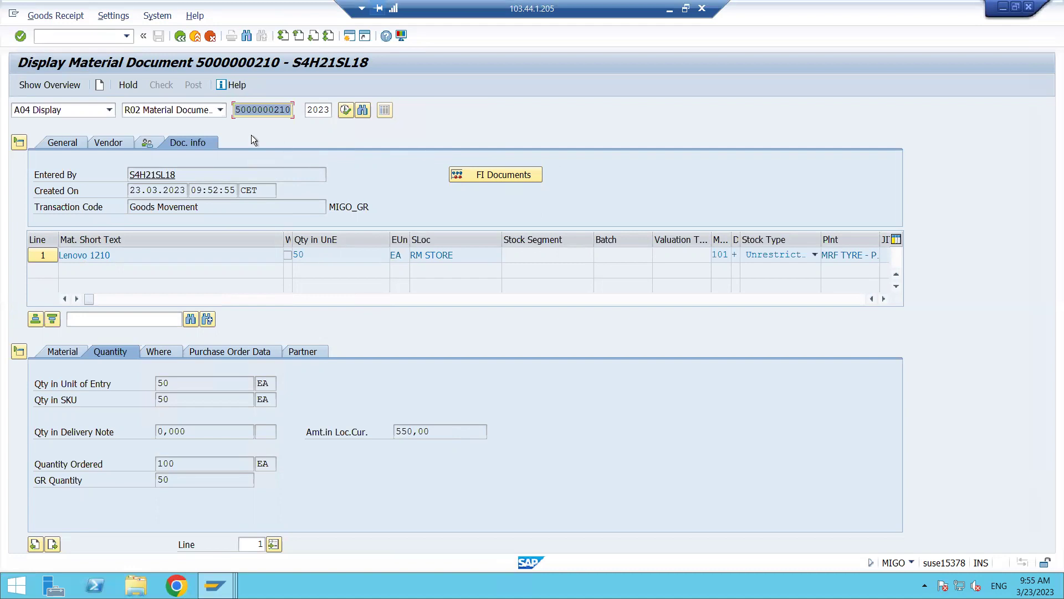
Step: Restart MIGO, redisplay the goods receipt's material document and show the item's purchase order data
click(180, 36)
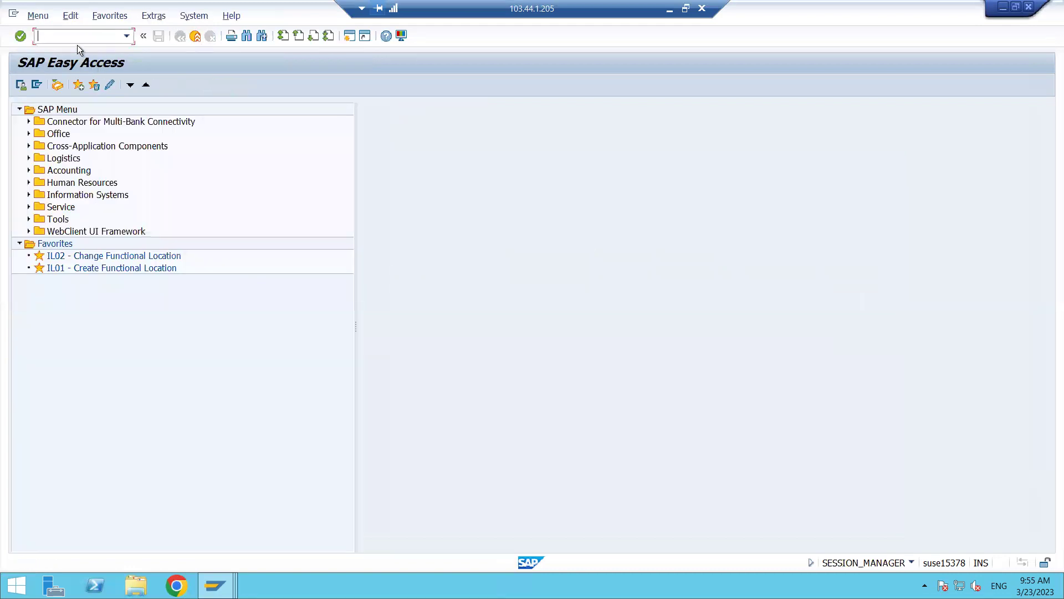
text(MIGO)
key(Return)
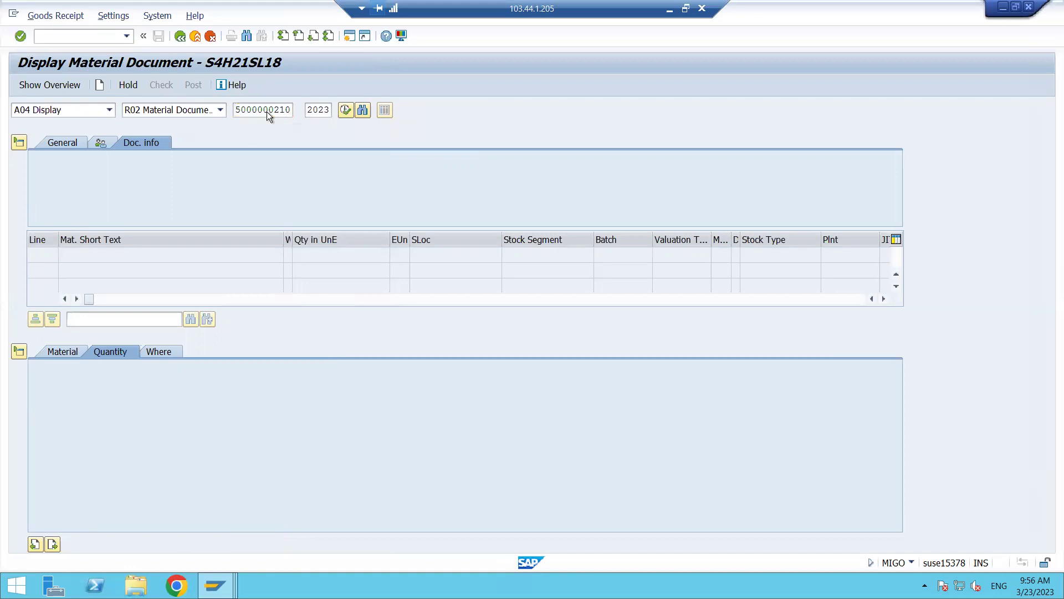
key(Return)
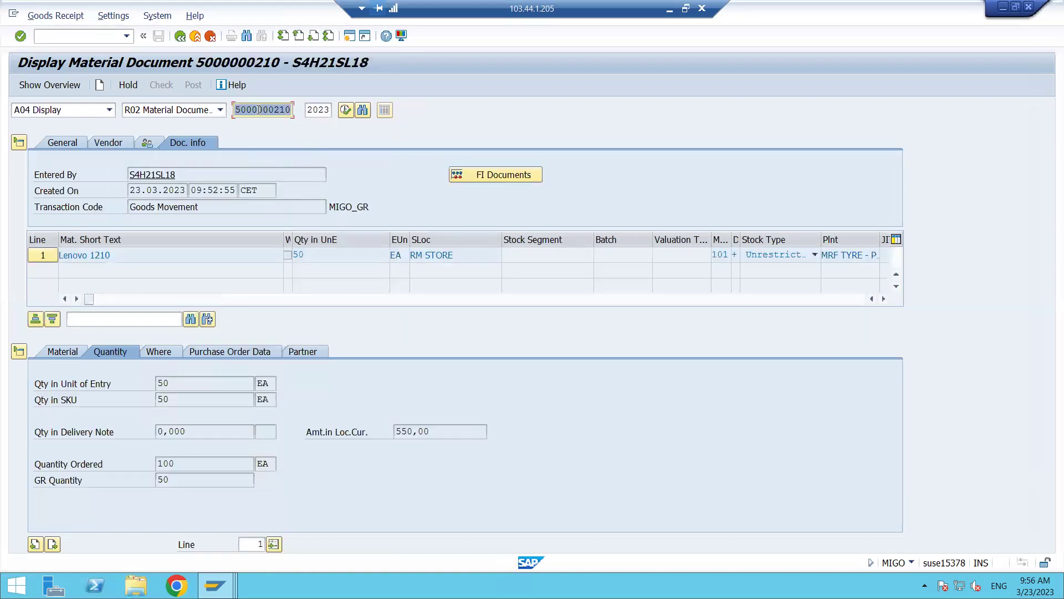
click(227, 349)
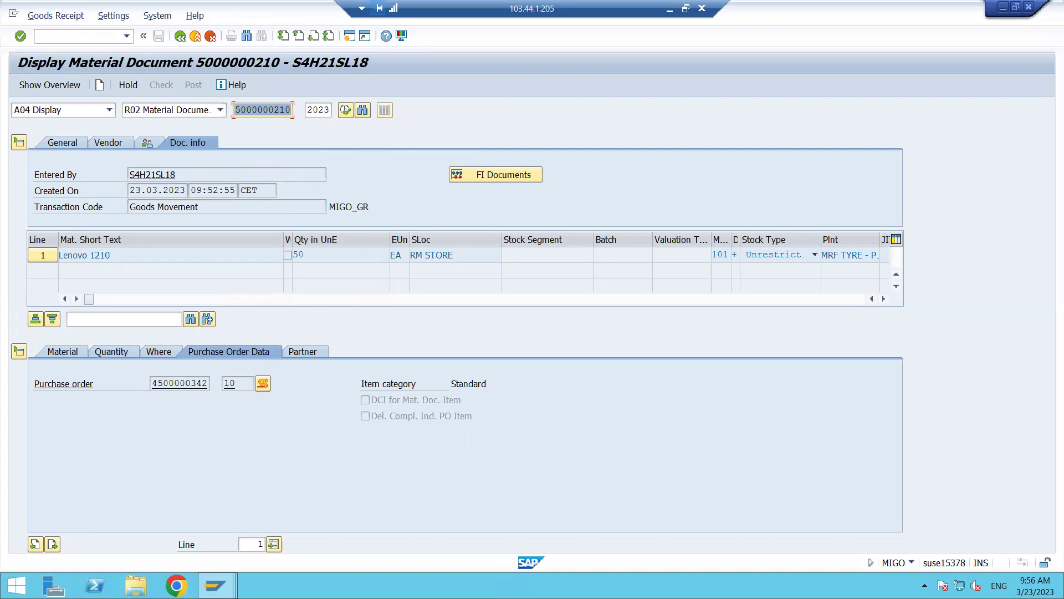
Step: Switch to the purchase order session, dismiss the auto-logout messages and put the order into change mode
mouse_move(215, 585)
click(217, 550)
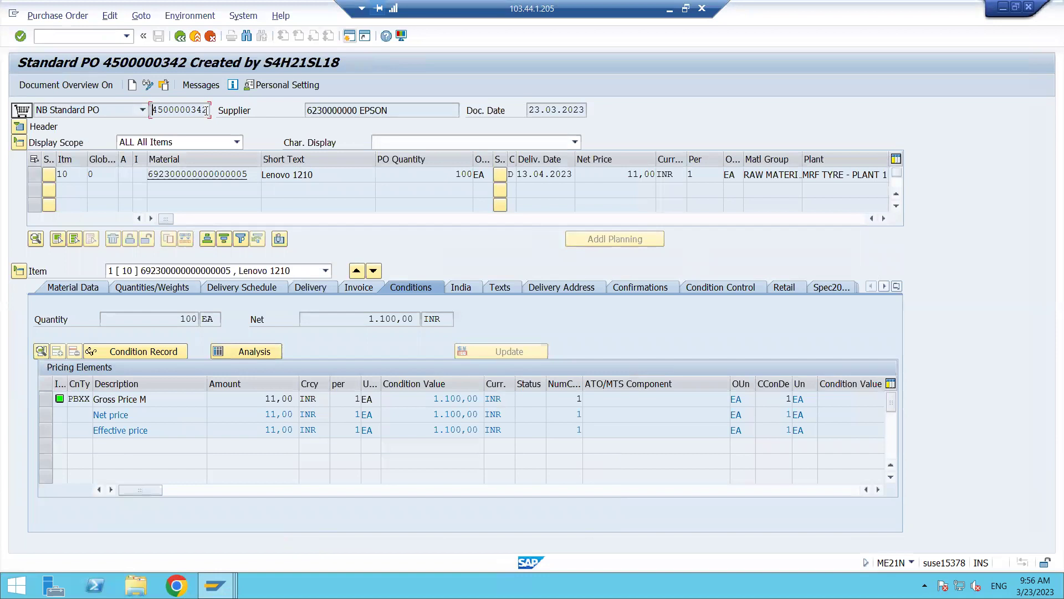
drag(205, 110, 131, 108)
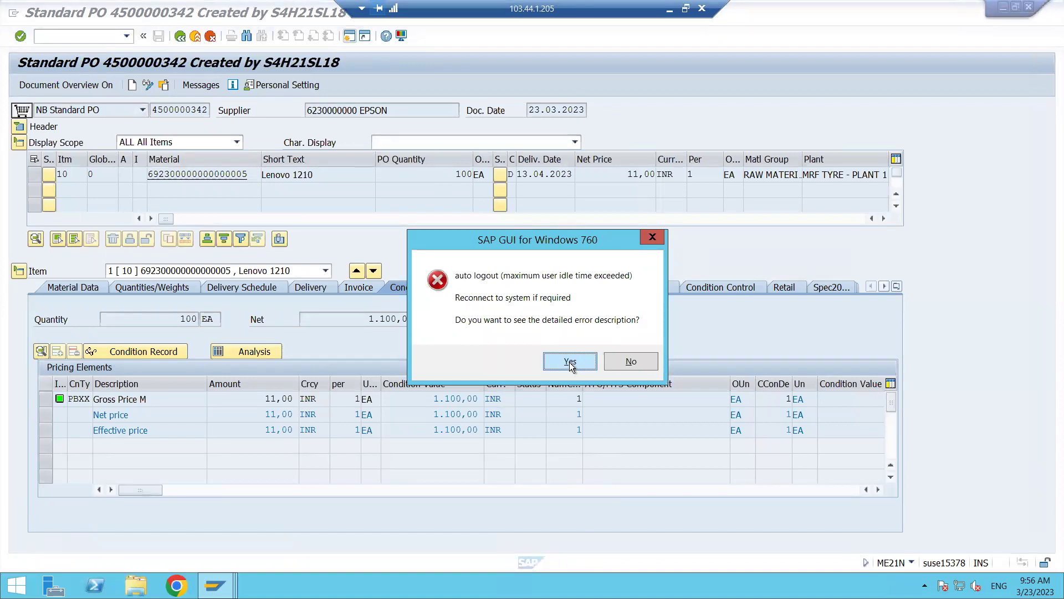
click(570, 362)
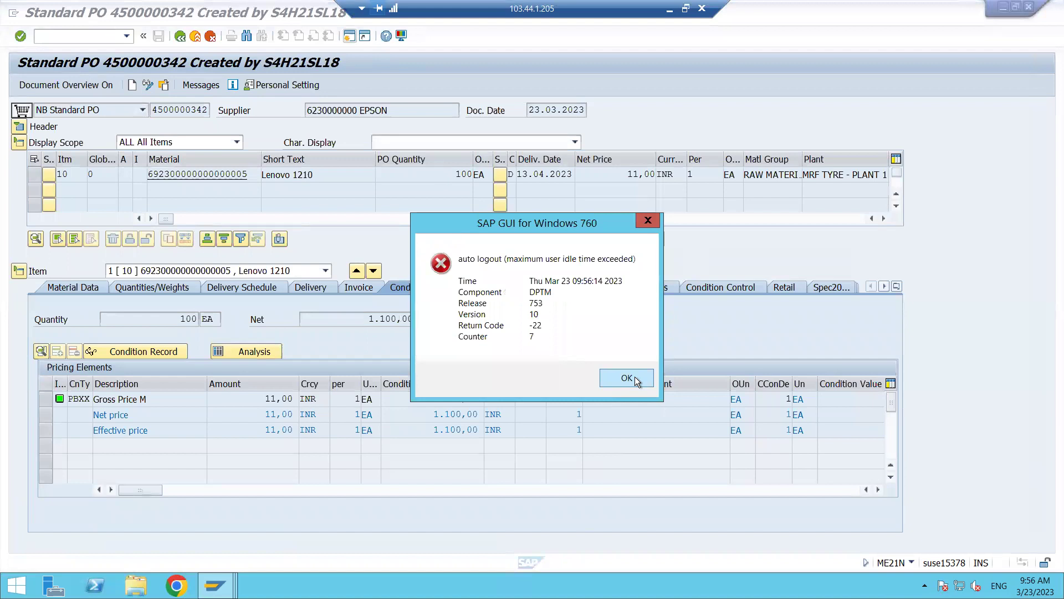
click(634, 377)
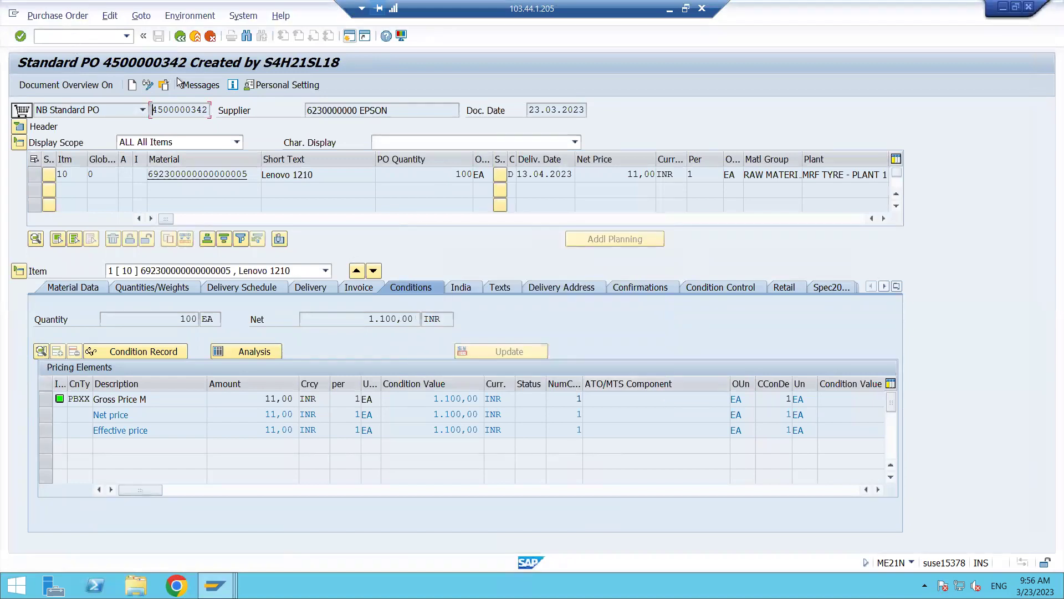
click(148, 85)
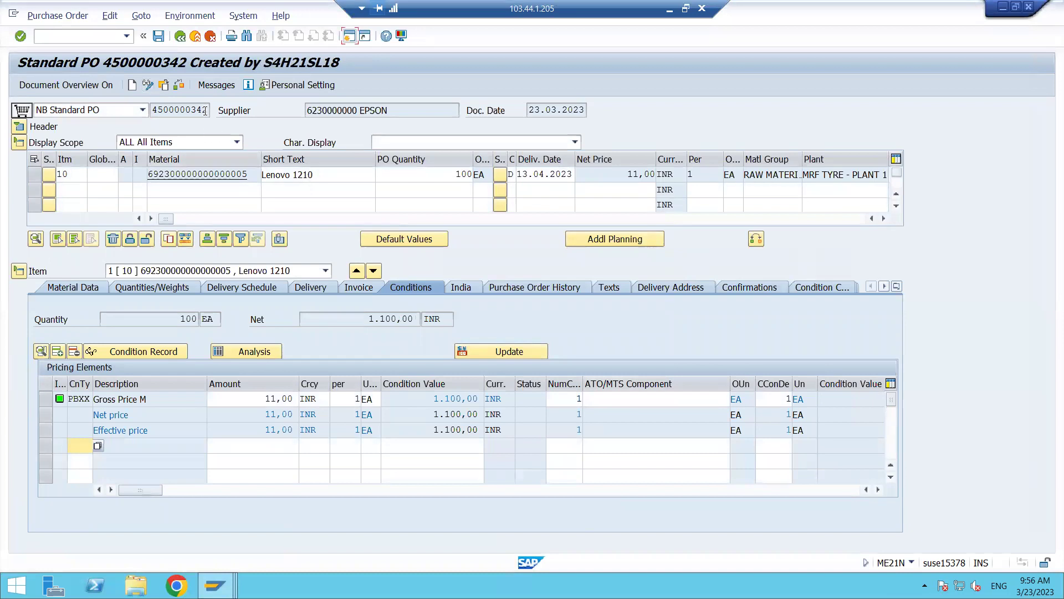
Step: Examine the ordered, delivered and still-to-deliver quantities in the purchase order's header status
click(19, 127)
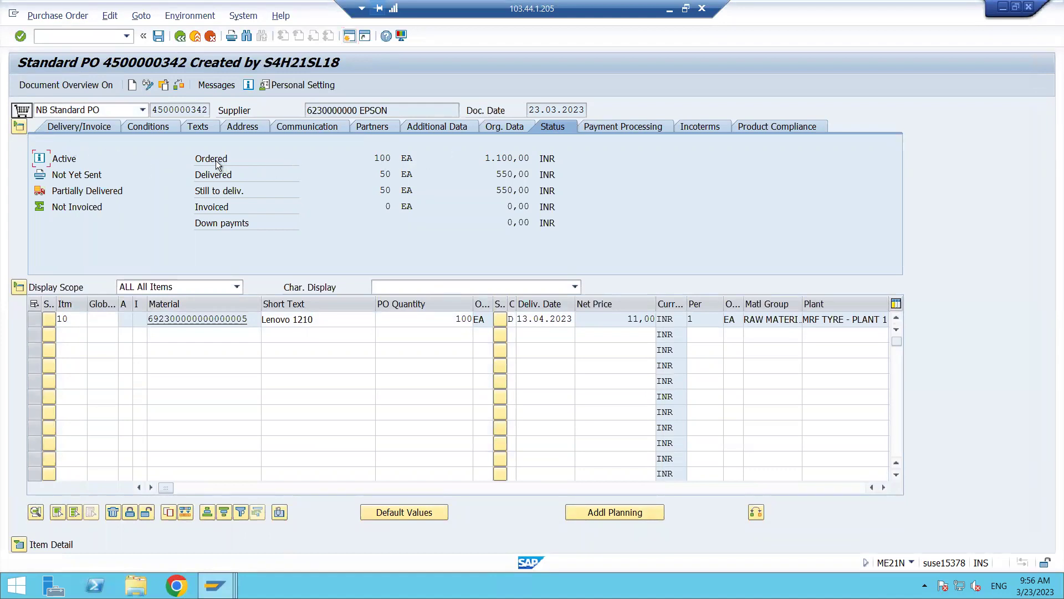
drag(375, 159, 406, 158)
click(381, 174)
click(380, 190)
drag(379, 190, 419, 188)
Step: Review the Lenovo item's delivery settings and purchase order history in the item details
click(18, 545)
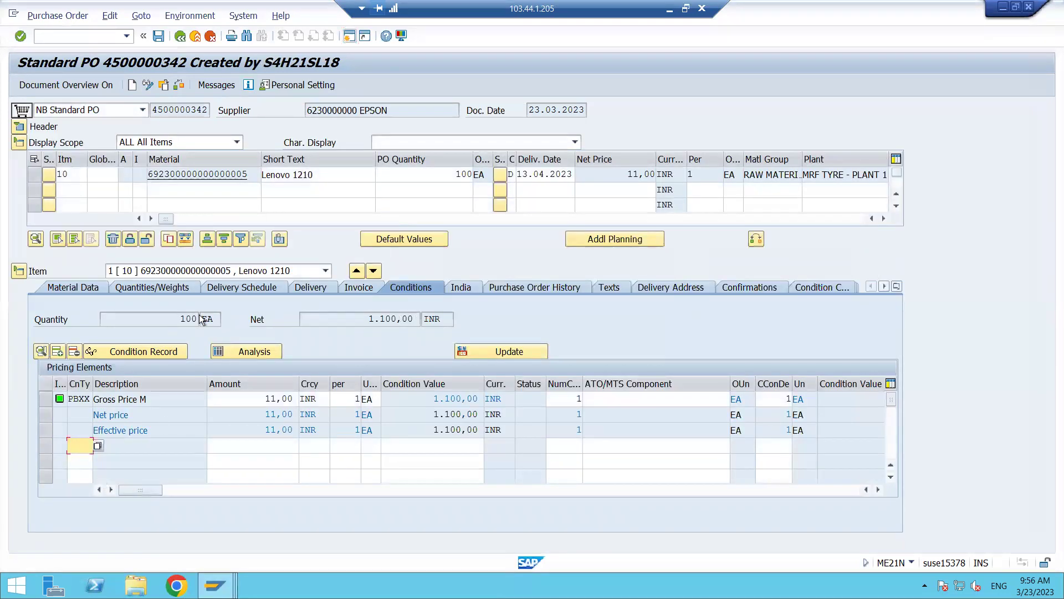
click(298, 287)
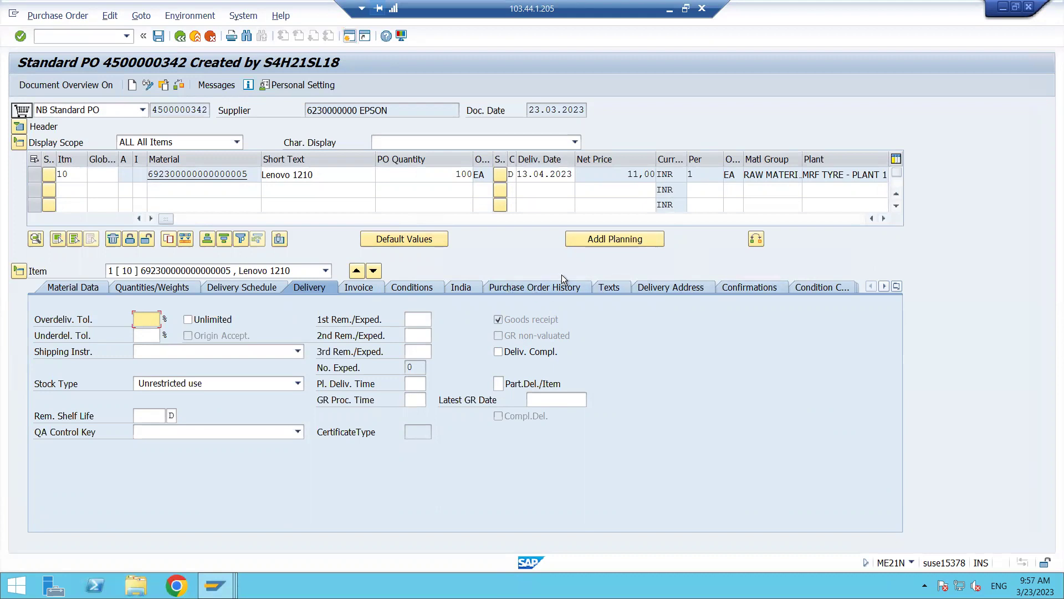
click(581, 285)
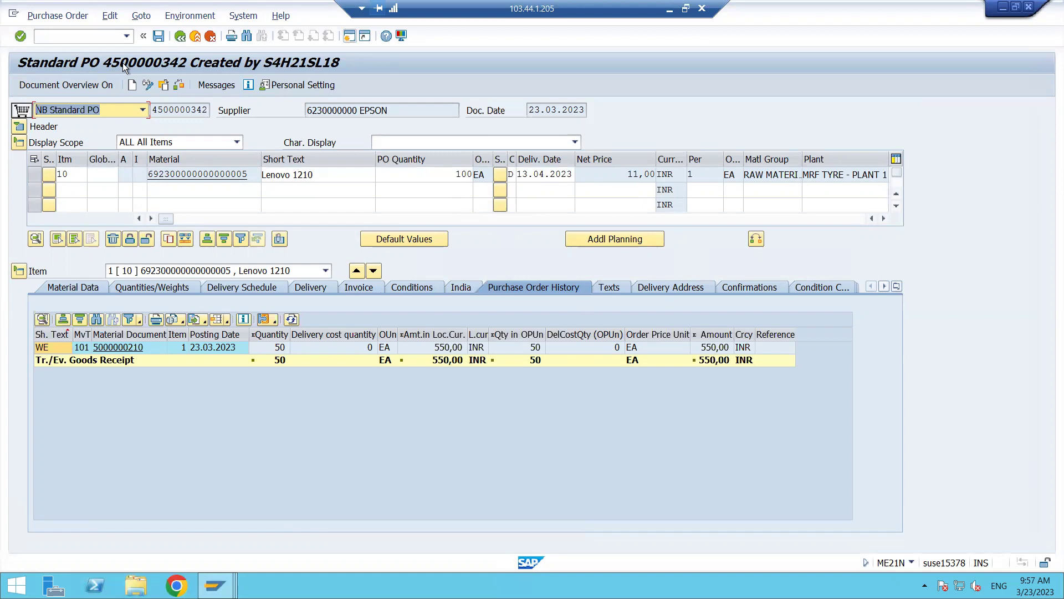
Step: Enter /N as the purchase order session's command, then return to the material document session and its item quantity
click(92, 37)
text(/N)
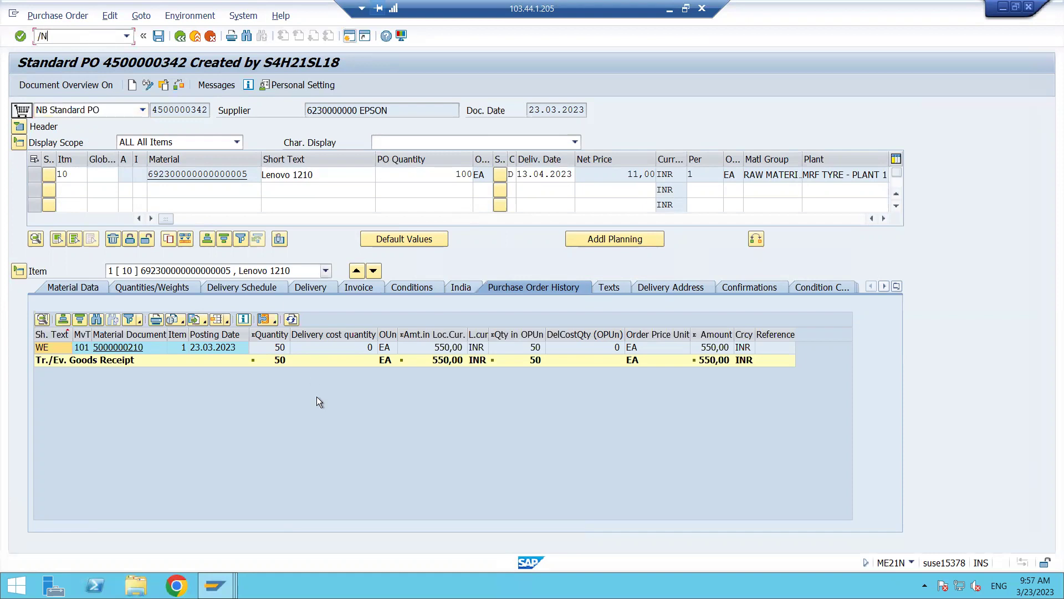
click(215, 585)
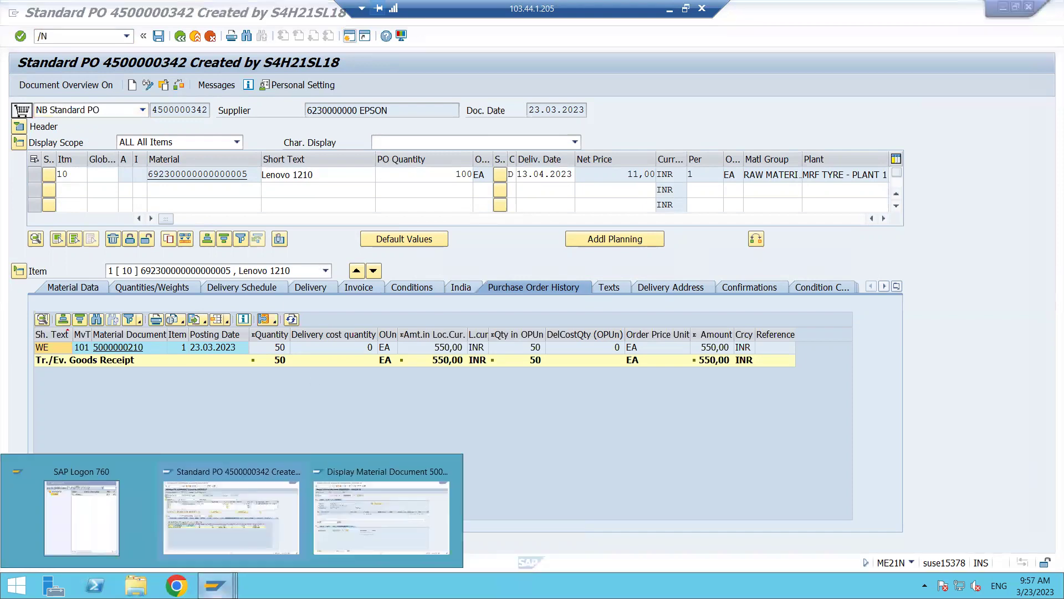
click(358, 530)
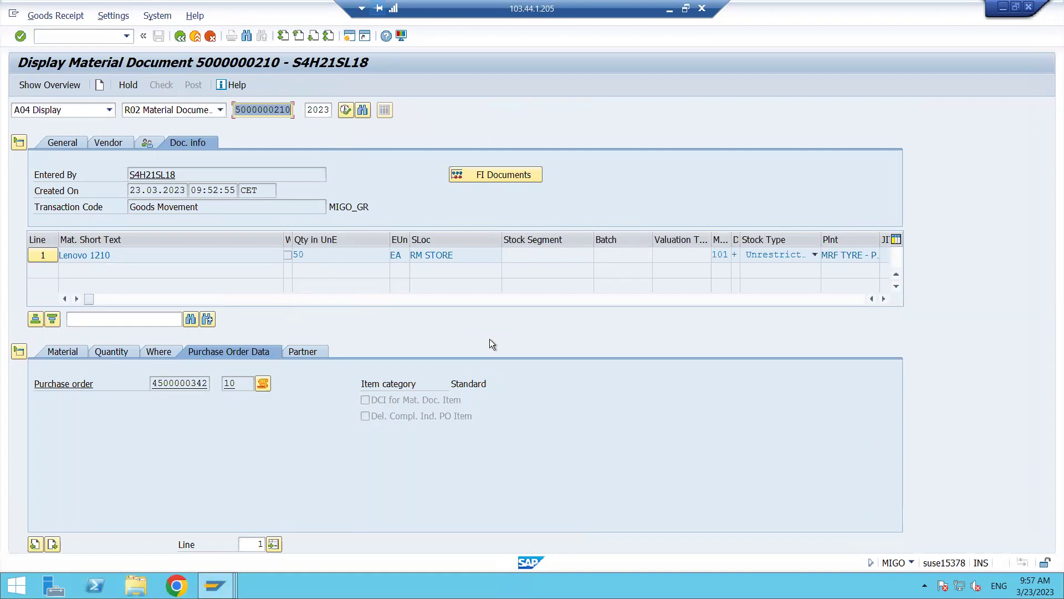
click(344, 254)
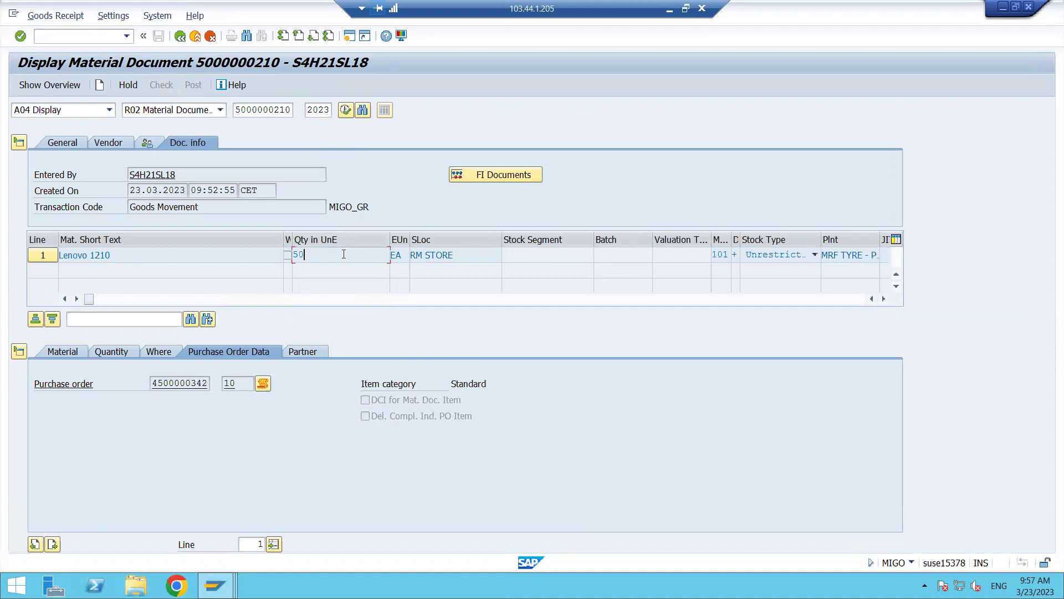